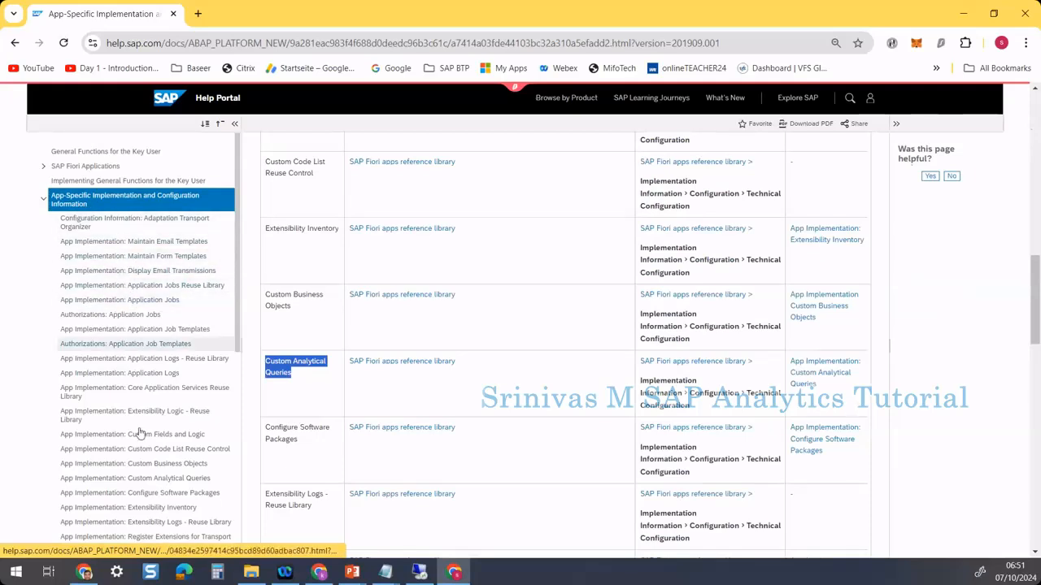
Step: Open the App Implementation: Custom Analytical Queries help page and read its prerequisites and authorization data table
{"action": "left_click", "coordinate": [164, 479]}
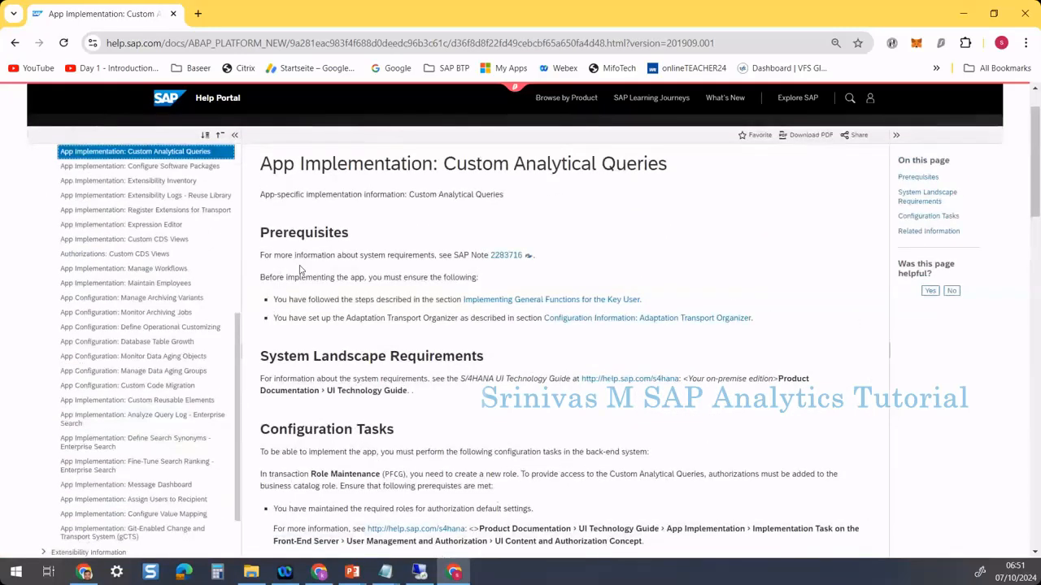
{"action": "left_click_drag", "start_coordinate": [273, 256], "coordinate": [310, 255]}
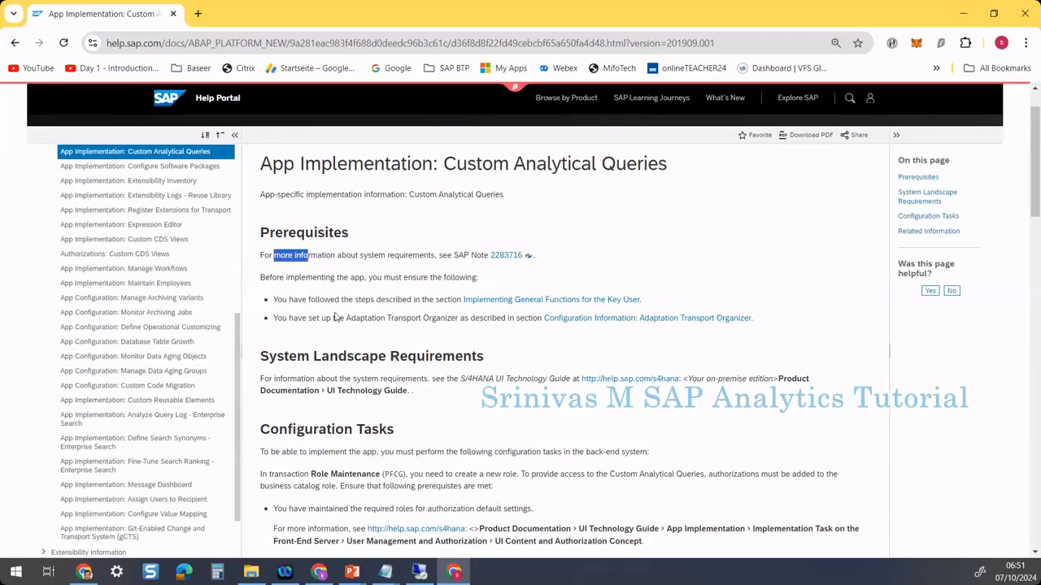
{"action": "scroll", "coordinate": [357, 386], "scroll_direction": "down", "scroll_amount": 4}
{"action": "scroll", "coordinate": [356, 388], "scroll_direction": "down", "scroll_amount": 2}
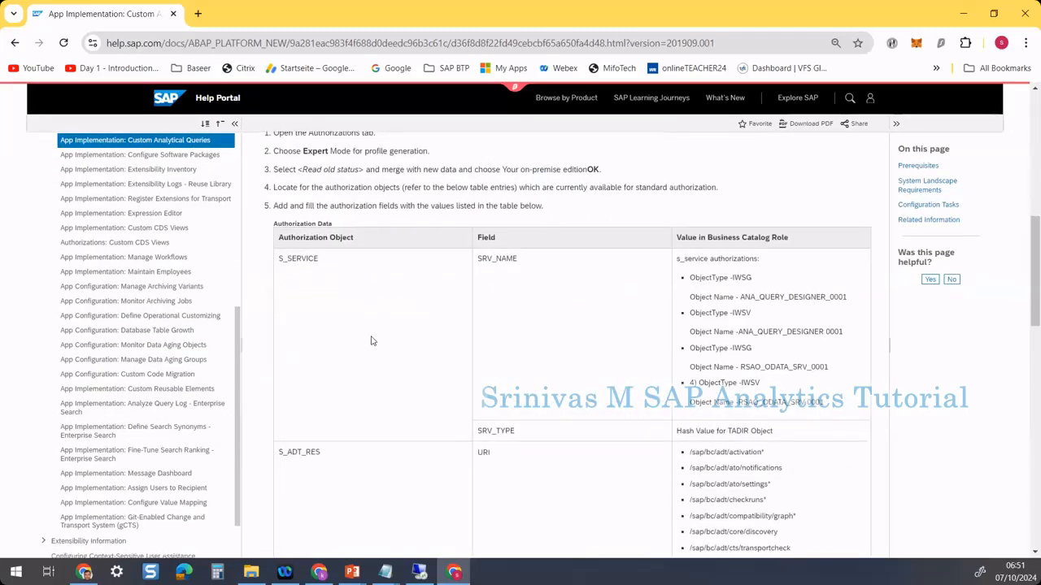
{"action": "scroll", "coordinate": [360, 417], "scroll_direction": "down", "scroll_amount": 1}
{"action": "scroll", "coordinate": [360, 417], "scroll_direction": "down", "scroll_amount": 4}
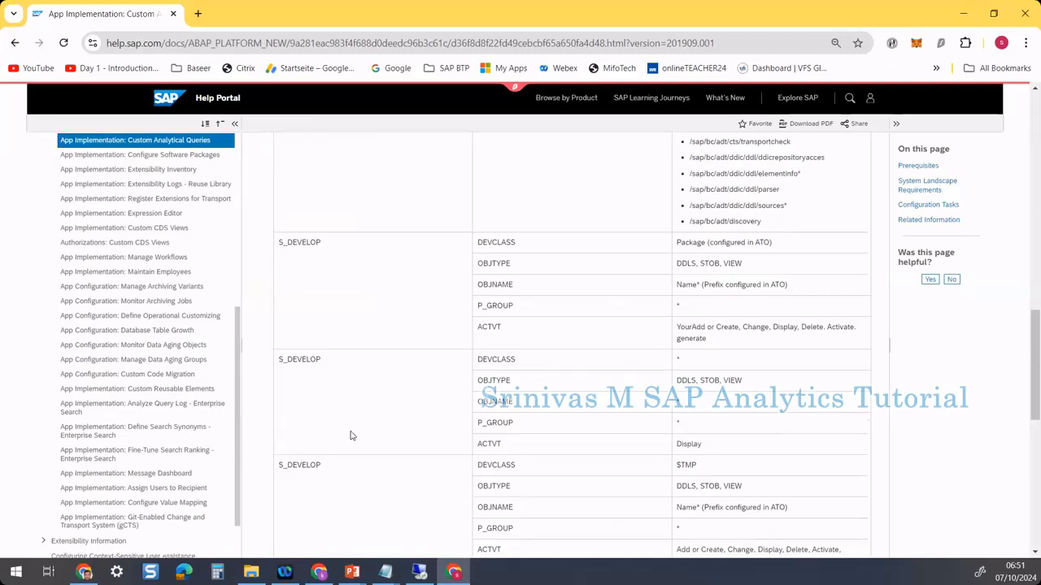
{"action": "scroll", "coordinate": [351, 436], "scroll_direction": "up", "scroll_amount": 12}
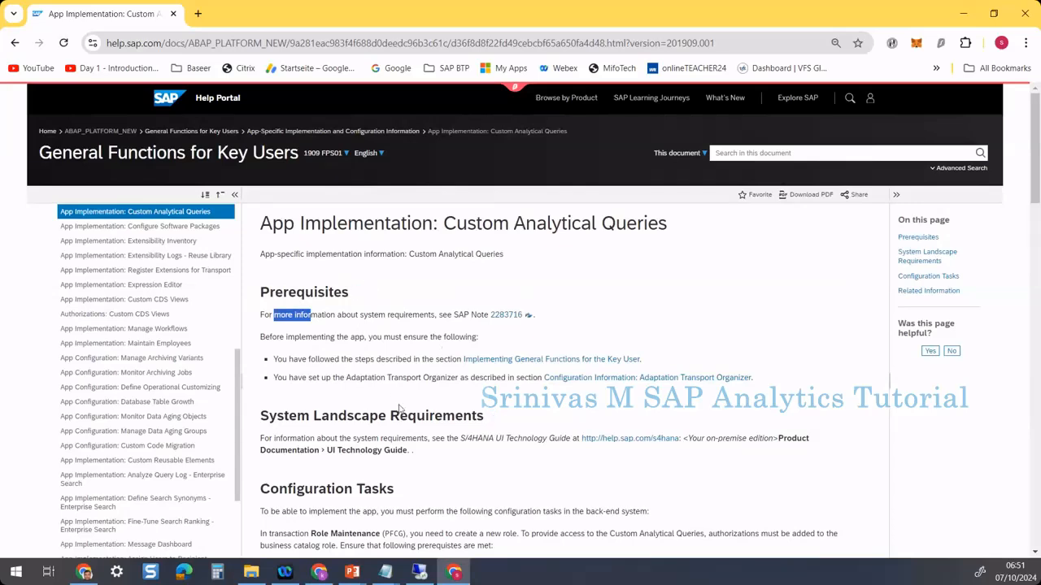
Step: Switch to the remote desktop and log on to the s4hana system in SAP Logon with the user name and password
{"action": "left_click", "coordinate": [419, 575]}
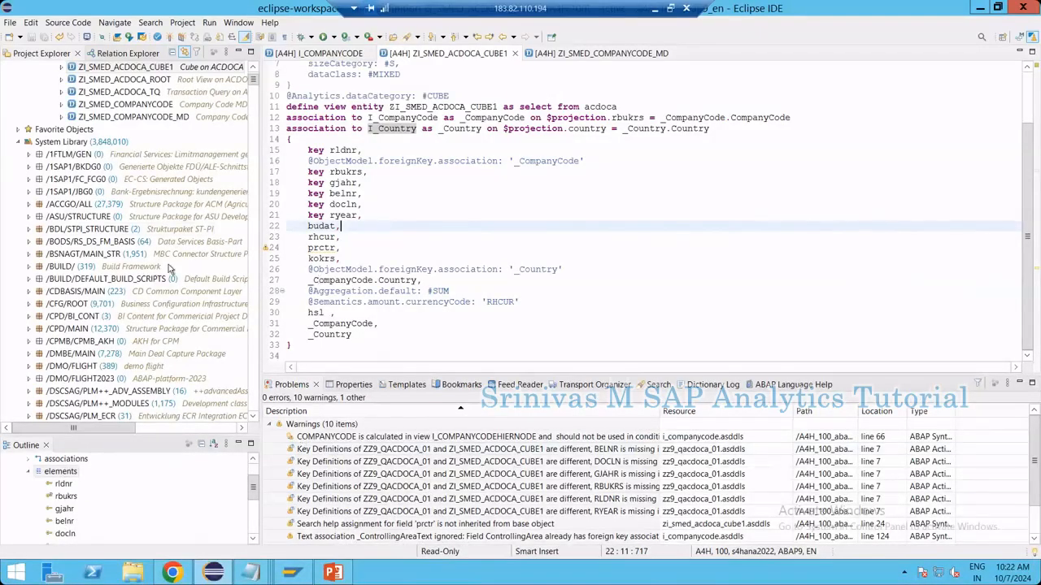
{"action": "scroll", "coordinate": [168, 264], "scroll_direction": "up", "scroll_amount": 2}
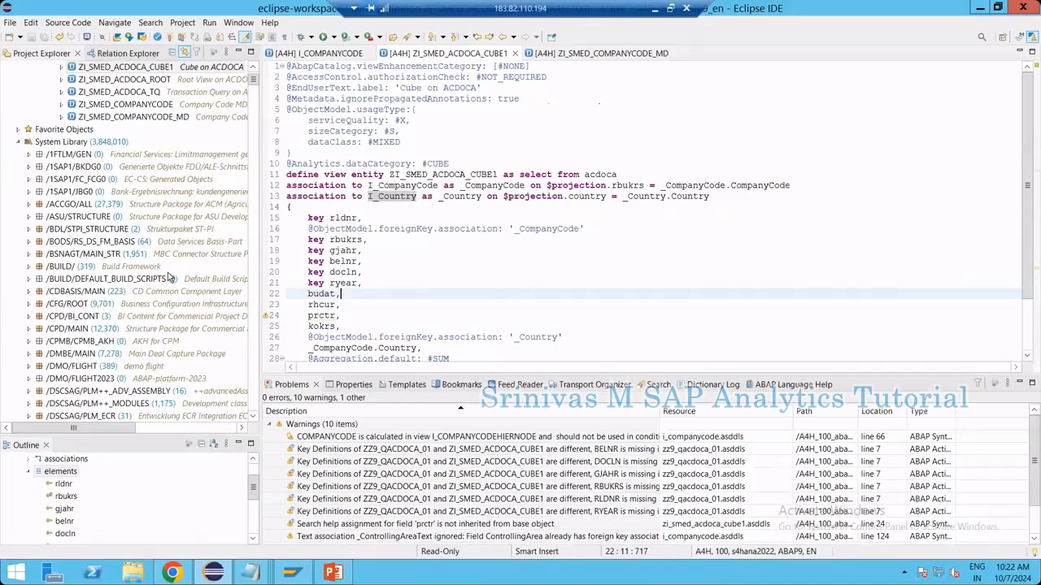
{"action": "left_click", "coordinate": [293, 572]}
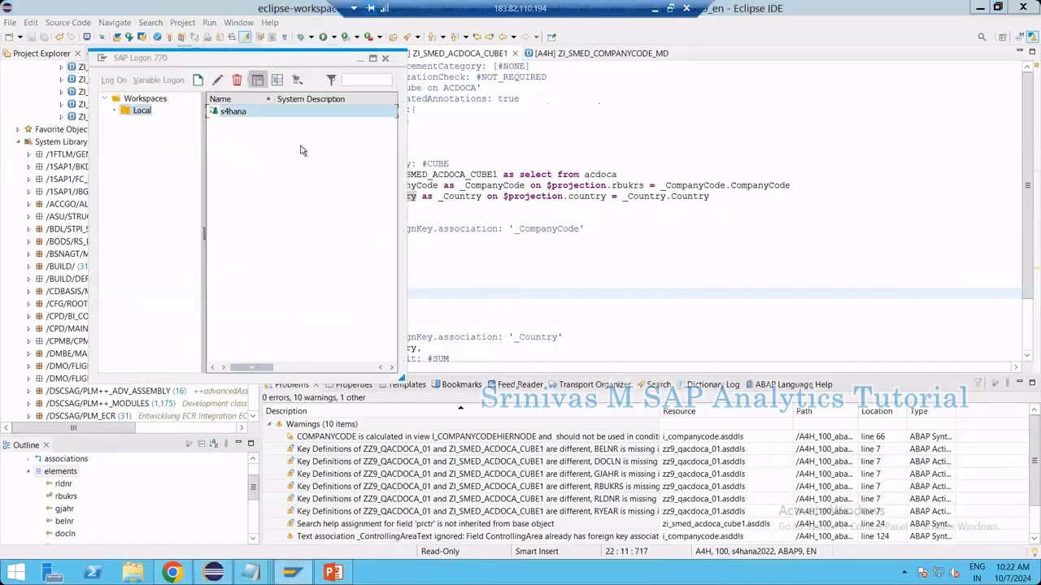
{"action": "double_click", "coordinate": [248, 116]}
{"action": "type", "text": "abap9"}
{"action": "key", "text": "Tab"}
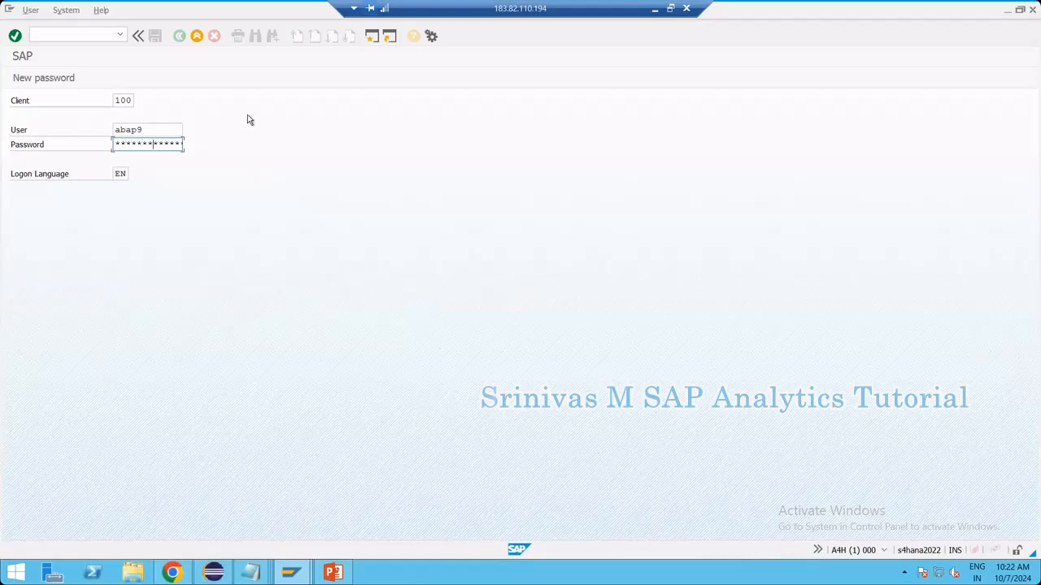
{"action": "key", "text": "Return"}
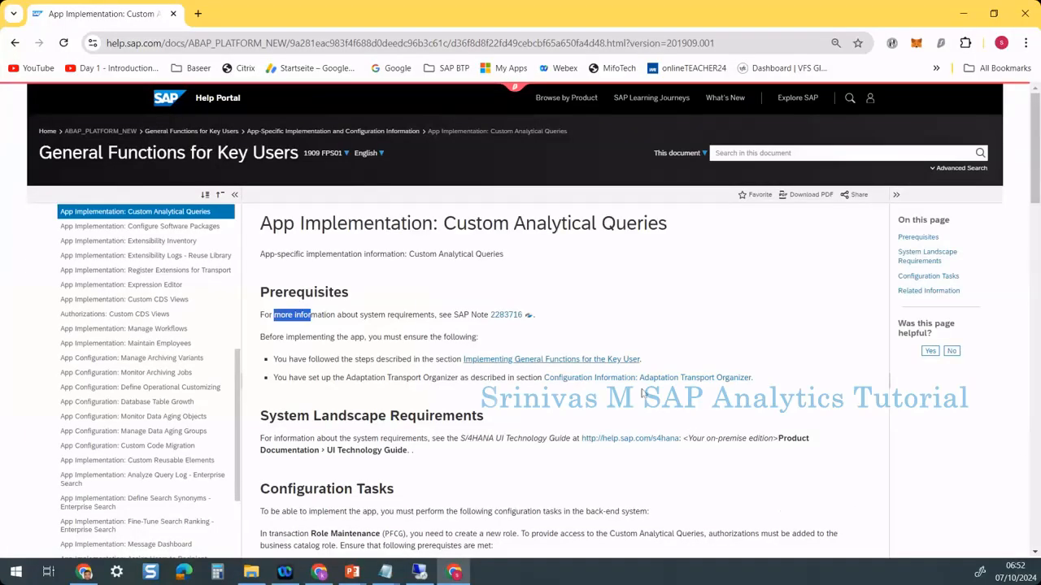
Step: Go back to the App-Specific Implementation and Configuration Information page in the SAP Help Portal and review its reference library table
{"action": "scroll", "coordinate": [85, 238], "scroll_direction": "down", "scroll_amount": 1}
{"action": "scroll", "coordinate": [86, 238], "scroll_direction": "up", "scroll_amount": 4}
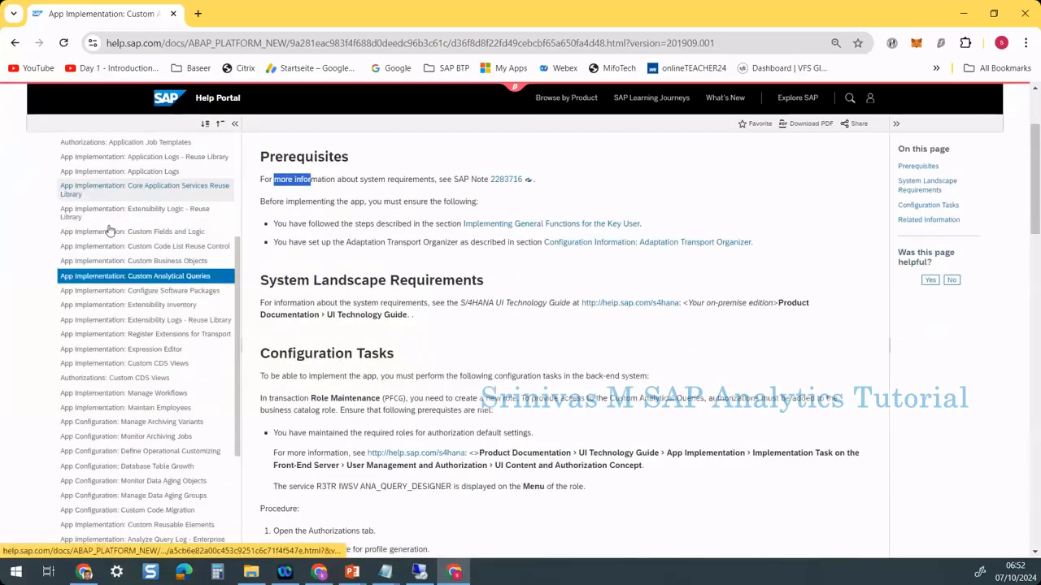
{"action": "left_click", "coordinate": [118, 200]}
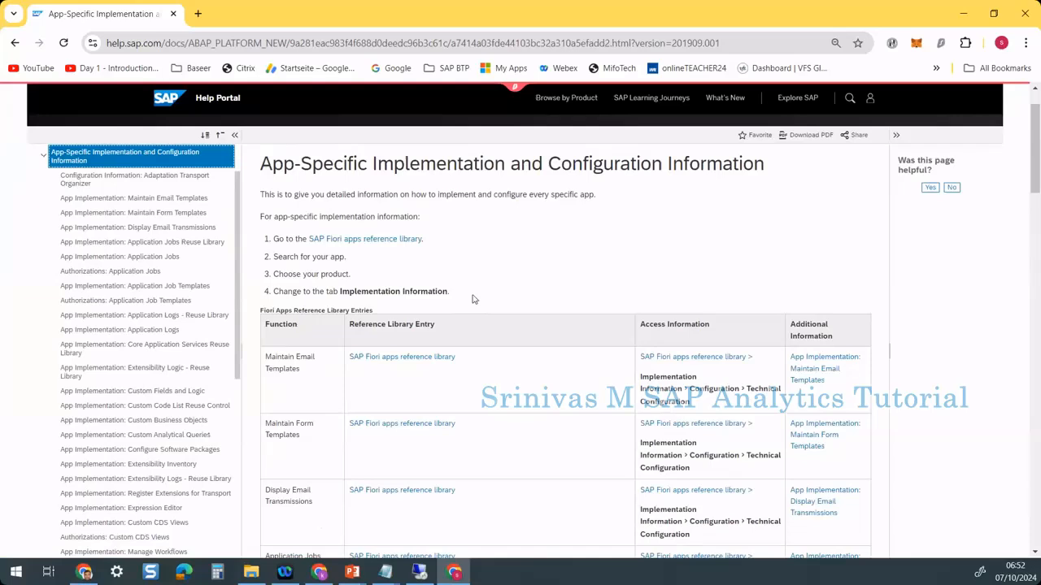
{"action": "scroll", "coordinate": [472, 299], "scroll_direction": "down", "scroll_amount": 2}
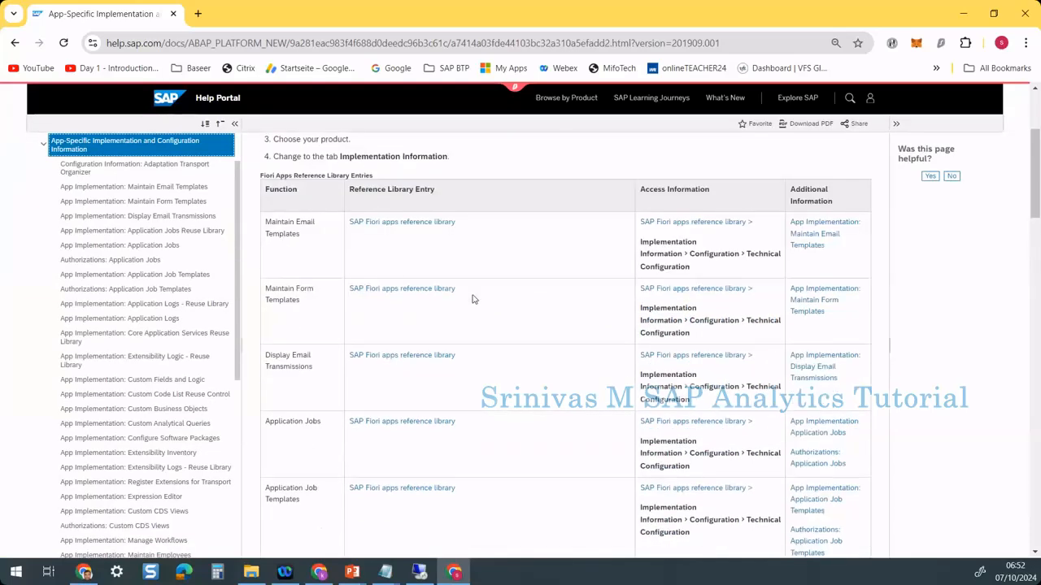
Step: Open the Configuration Information: Adaptation Transport Organizer page and copy the transaction code S_ATO_SETUP from its procedure
{"action": "left_click", "coordinate": [132, 167]}
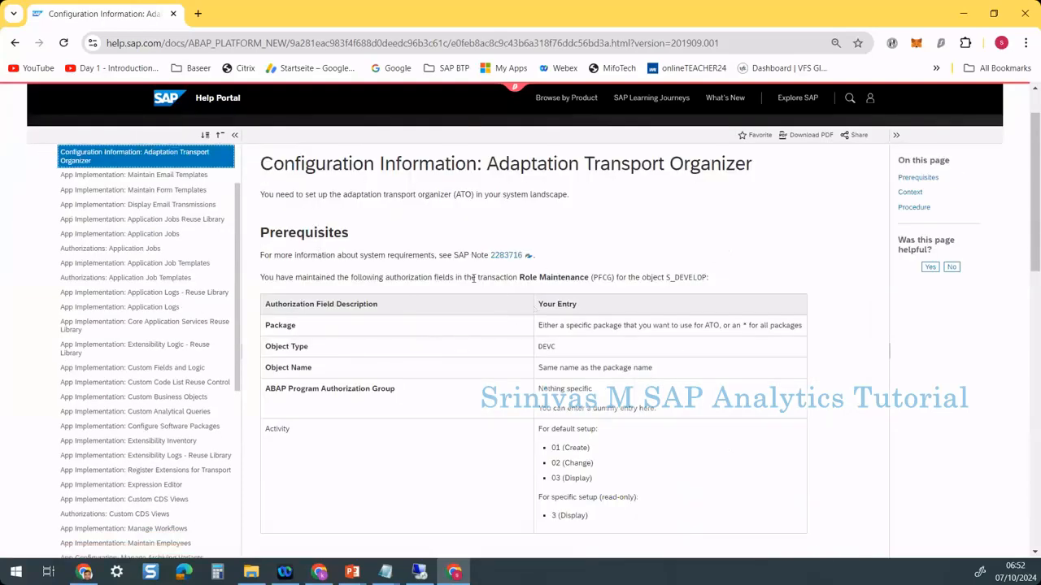
{"action": "scroll", "coordinate": [455, 366], "scroll_direction": "down", "scroll_amount": 3}
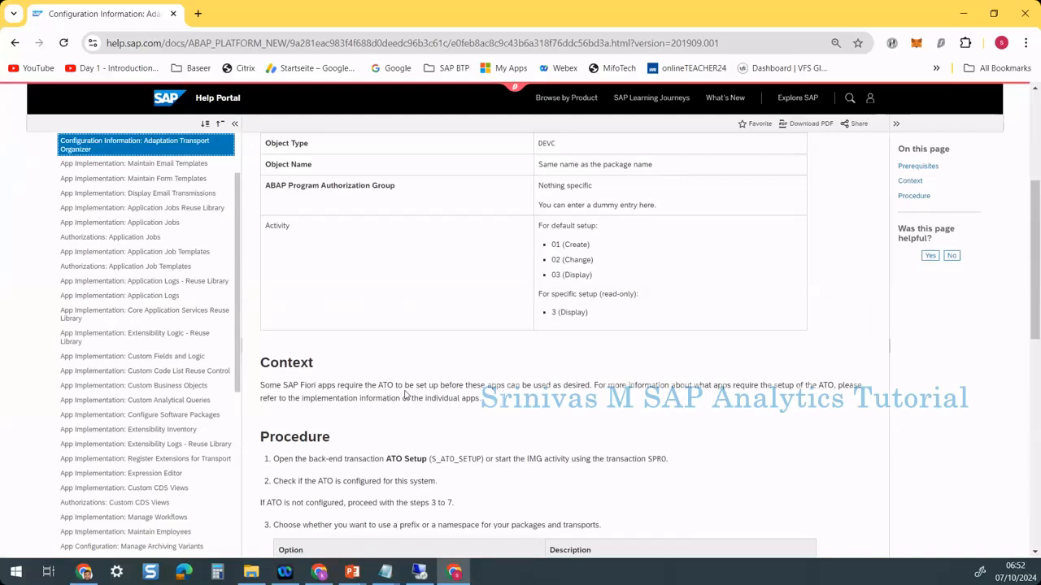
{"action": "left_click_drag", "start_coordinate": [431, 461], "coordinate": [484, 460]}
{"action": "key", "text": "ctrl+c"}
{"action": "scroll", "coordinate": [484, 460], "scroll_direction": "down", "scroll_amount": 2}
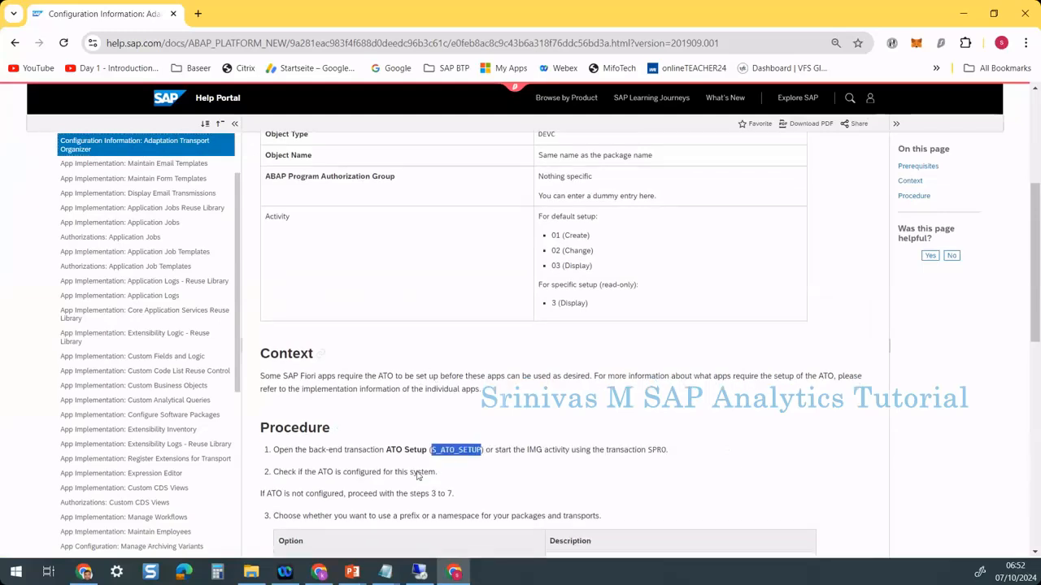
Step: Switch to the SAP GUI session and run transaction S_ATO_SETUP using the copied code
{"action": "left_click", "coordinate": [420, 572]}
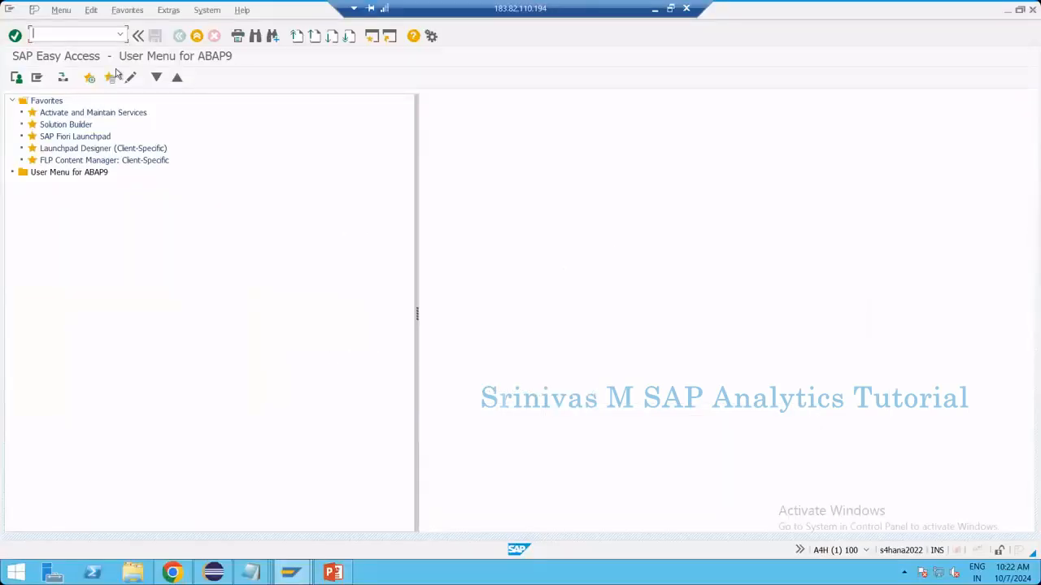
{"action": "key", "text": "ctrl+v"}
{"action": "key", "text": "Return"}
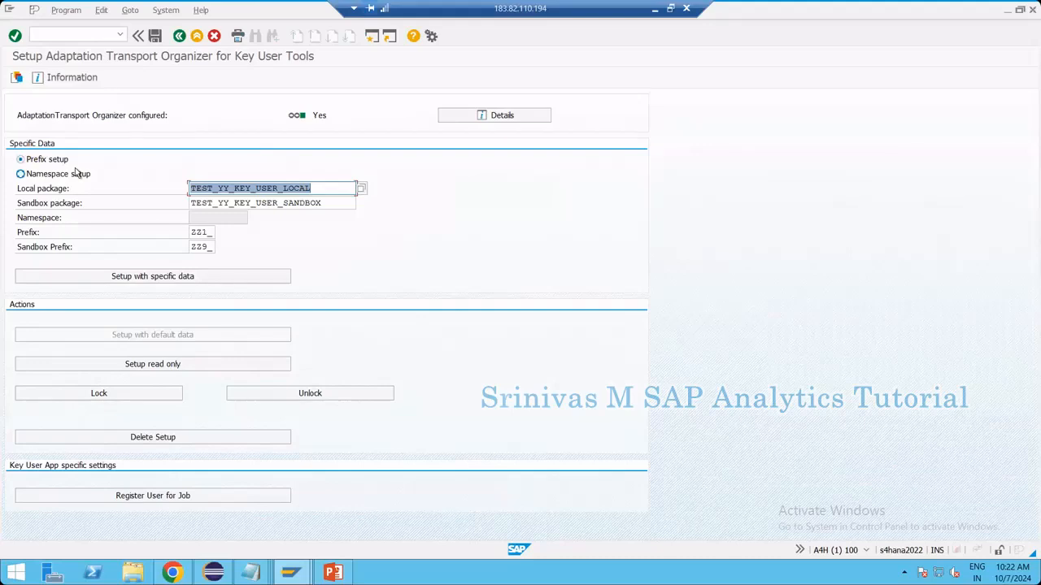
Step: Examine the prefix and sandbox prefix entries in the specific data of the Adaptation Transport Organizer setup
{"action": "left_click", "coordinate": [192, 233]}
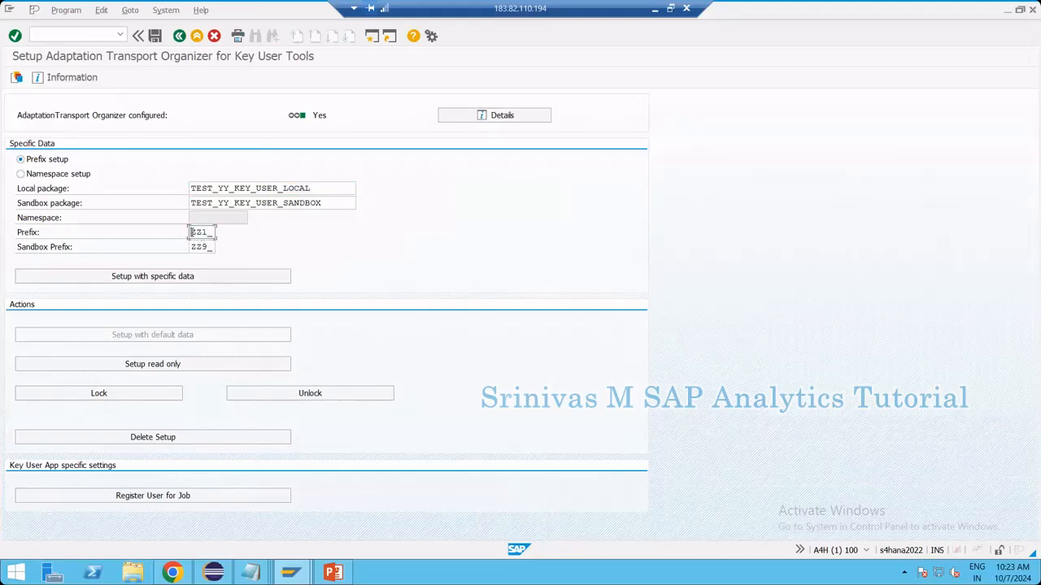
{"action": "double_click", "coordinate": [209, 233]}
{"action": "left_click", "coordinate": [213, 232]}
{"action": "left_click_drag", "start_coordinate": [191, 246], "coordinate": [241, 246]}
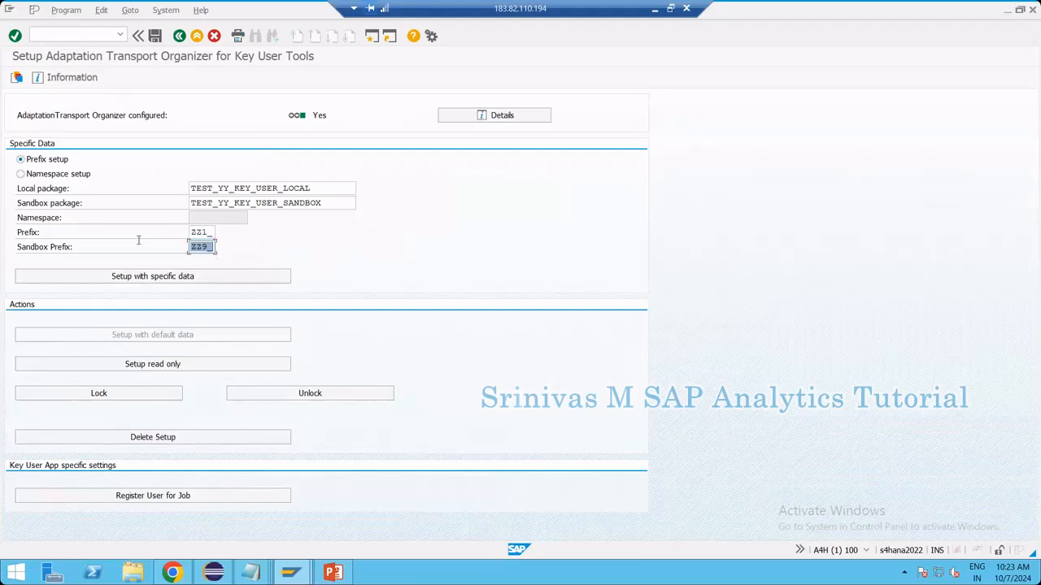
{"action": "left_click_drag", "start_coordinate": [191, 232], "coordinate": [226, 232]}
{"action": "left_click", "coordinate": [200, 233]}
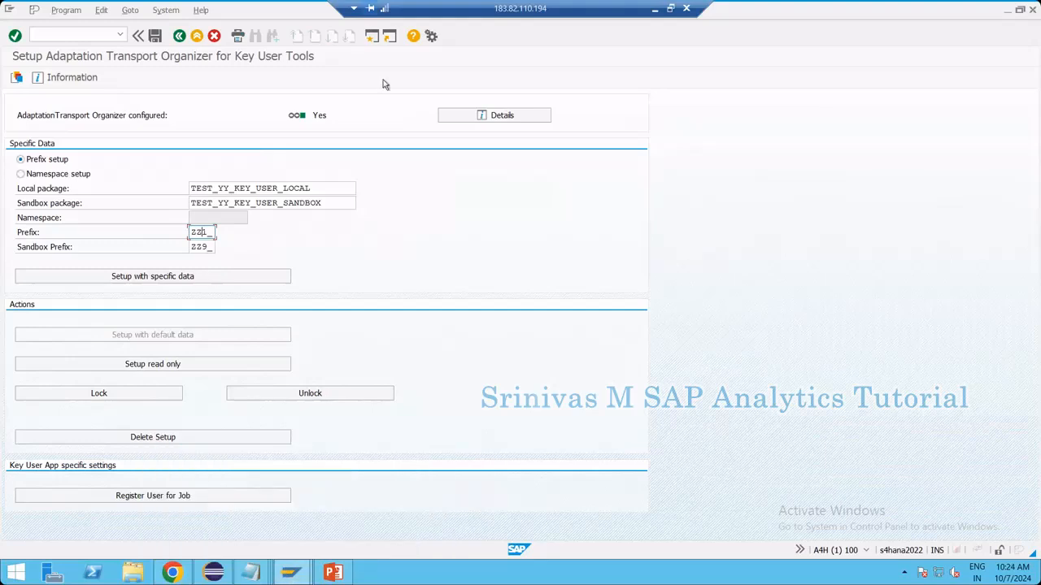
Step: Open a new SAP GUI session and try to run transaction /ui2/flp
{"action": "left_click", "coordinate": [372, 41]}
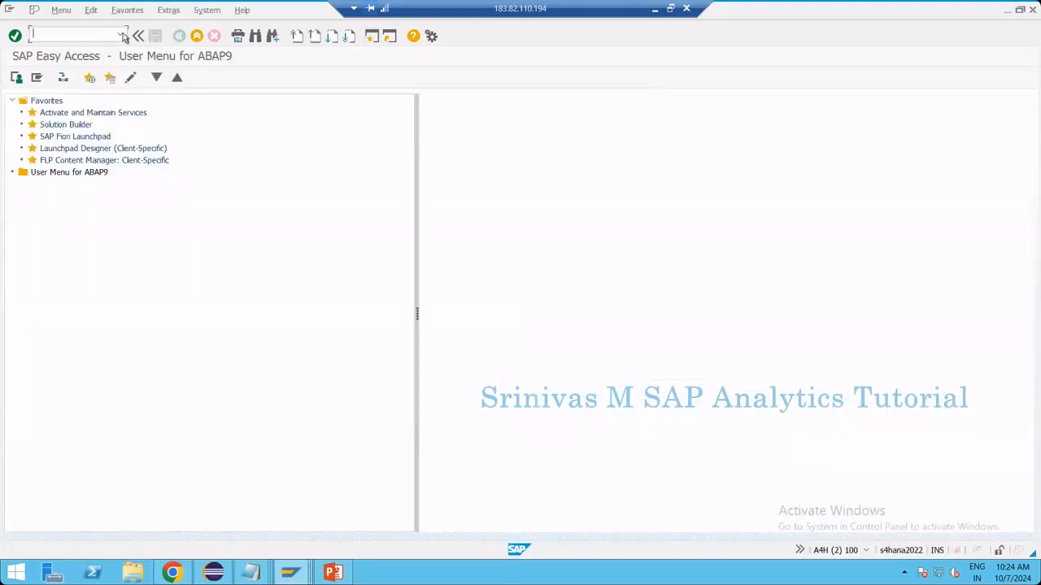
{"action": "left_click", "coordinate": [119, 35]}
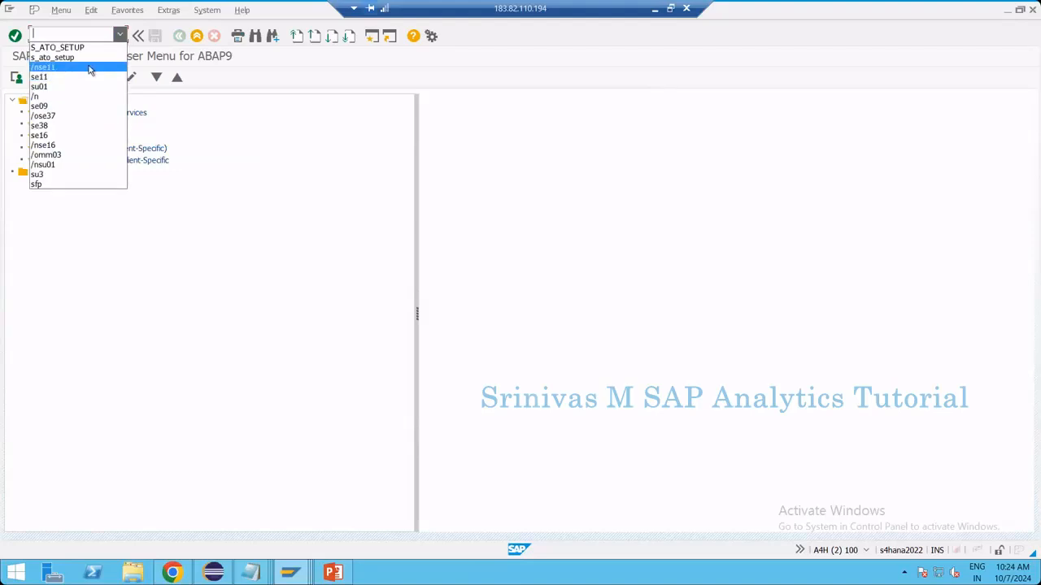
{"action": "left_click", "coordinate": [105, 34]}
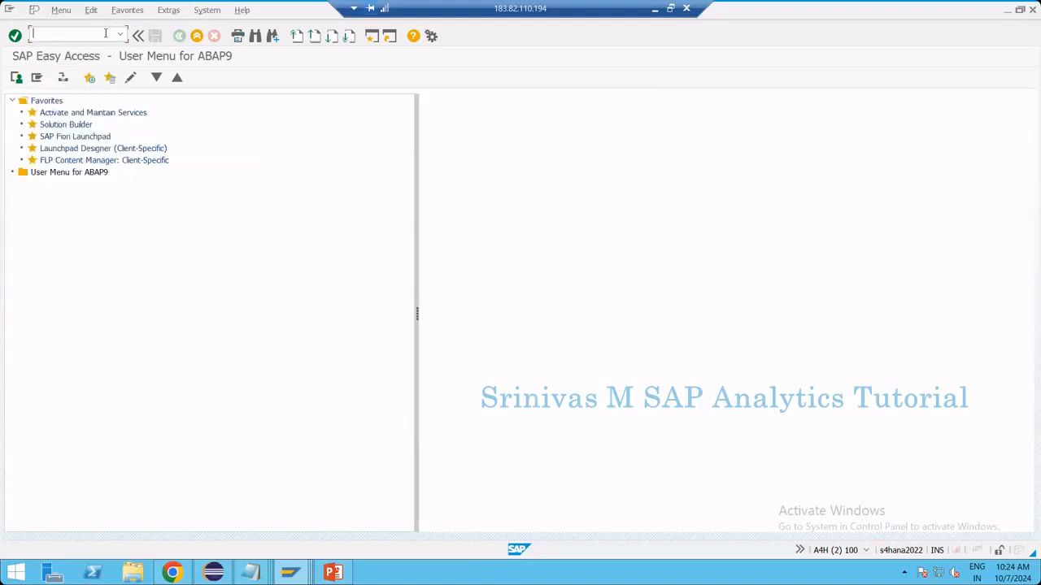
{"action": "type", "text": "/ui2/flp"}
{"action": "key", "text": "Return"}
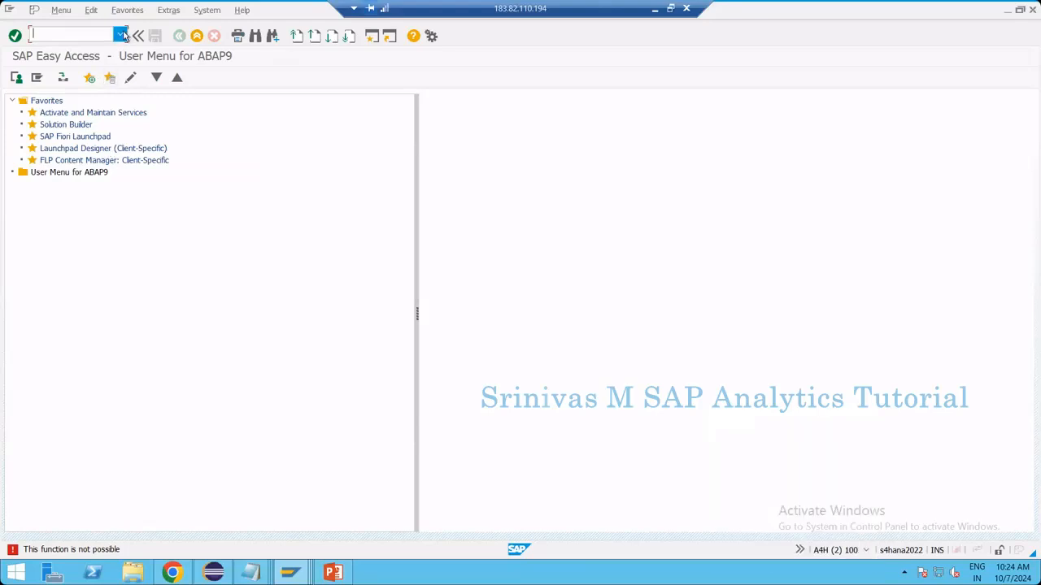
Step: Launch the SAP Fiori Launchpad entry from the Favorites of the user menu
{"action": "left_click", "coordinate": [121, 34]}
{"action": "left_click", "coordinate": [247, 242]}
{"action": "left_click", "coordinate": [67, 138]}
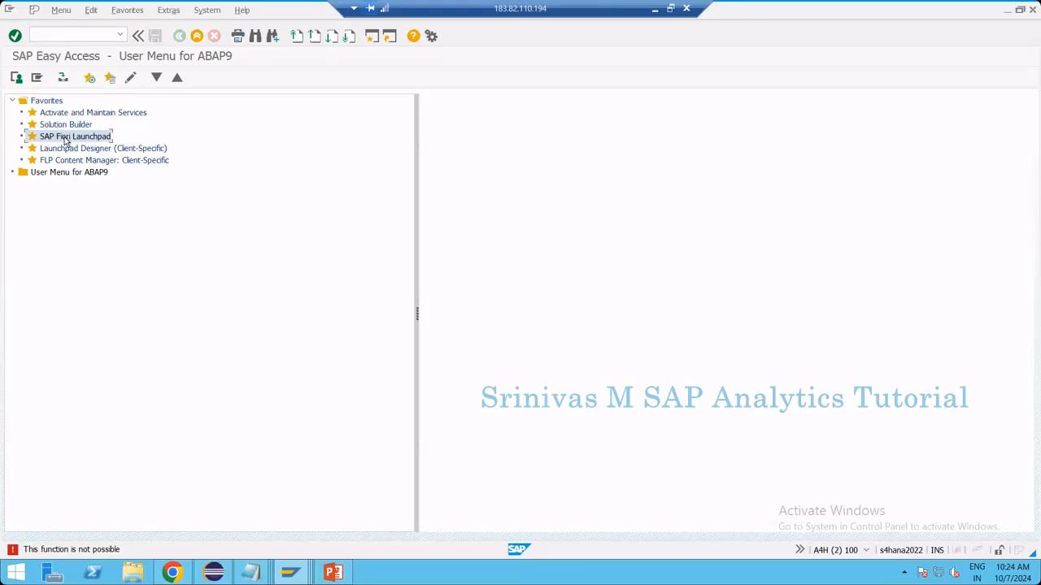
{"action": "right_click", "coordinate": [65, 140]}
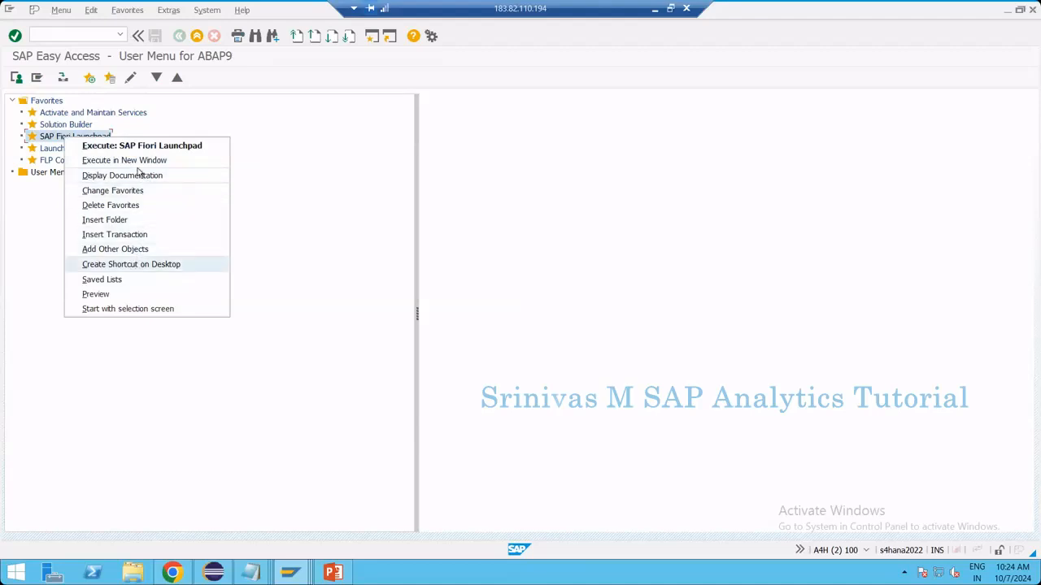
{"action": "left_click", "coordinate": [46, 139]}
{"action": "double_click", "coordinate": [45, 138]}
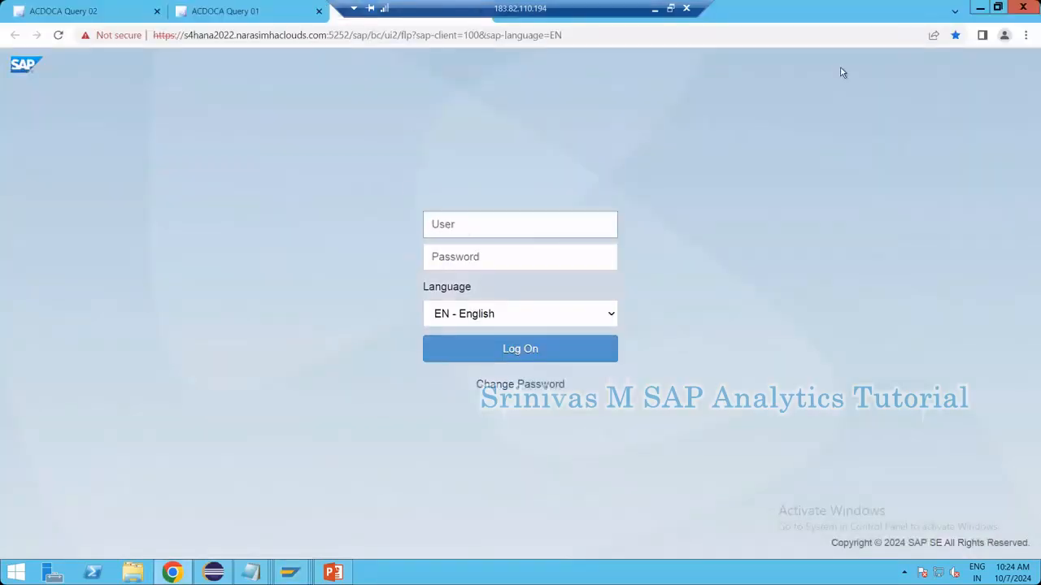
Step: Return to SAP Easy Access and add transaction /ui2/flp to the Favorites folder
{"action": "left_click", "coordinate": [993, 8]}
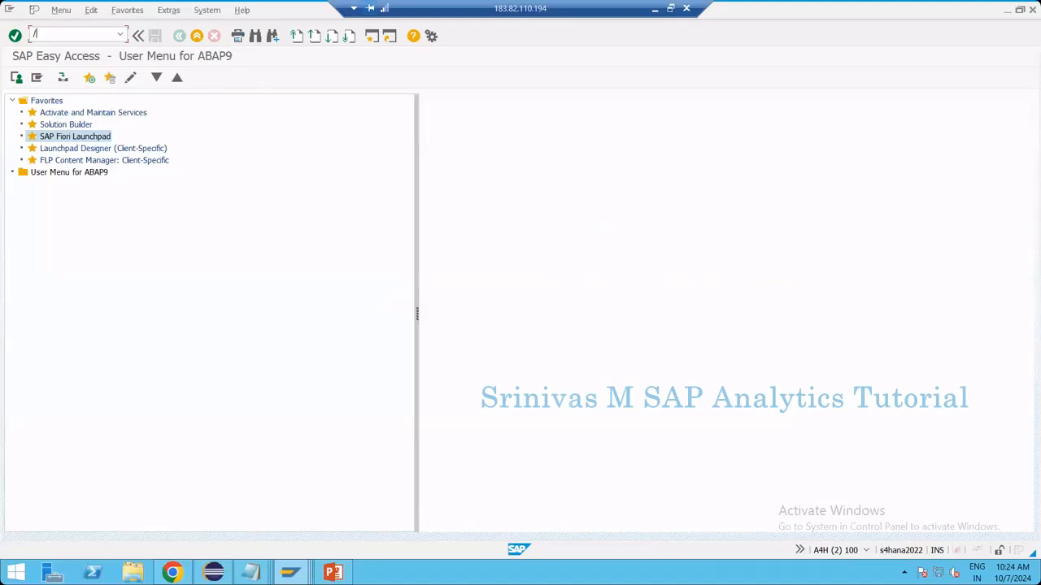
{"action": "right_click", "coordinate": [49, 101]}
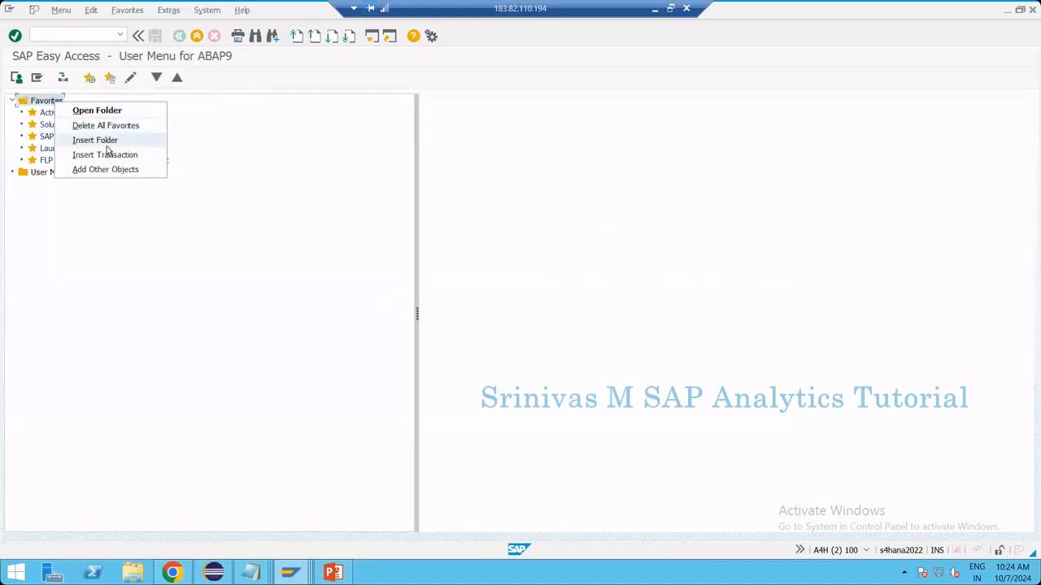
{"action": "left_click", "coordinate": [110, 154]}
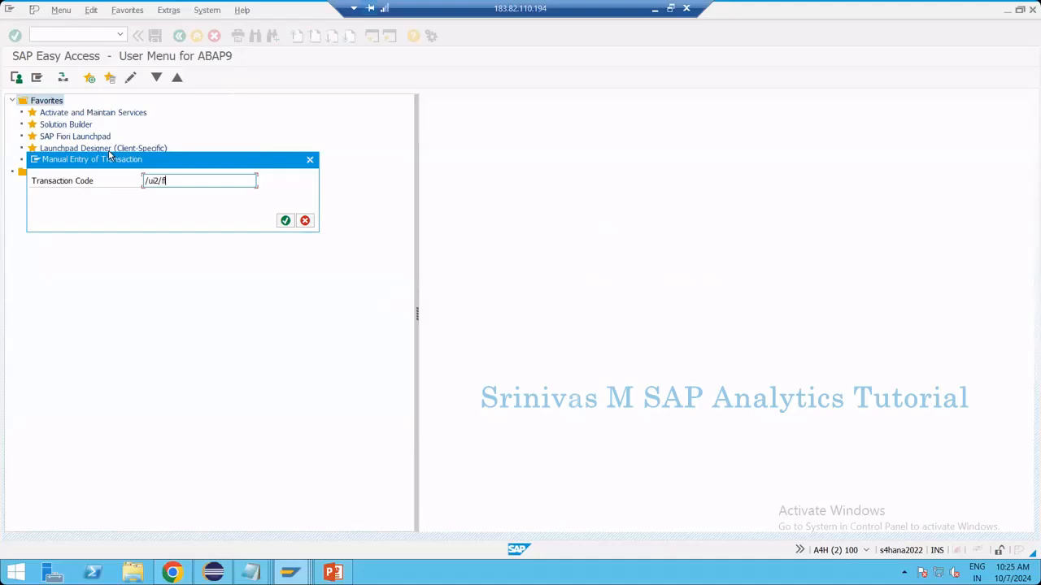
{"action": "type", "text": "/ui2/flp"}
{"action": "key", "text": "Return"}
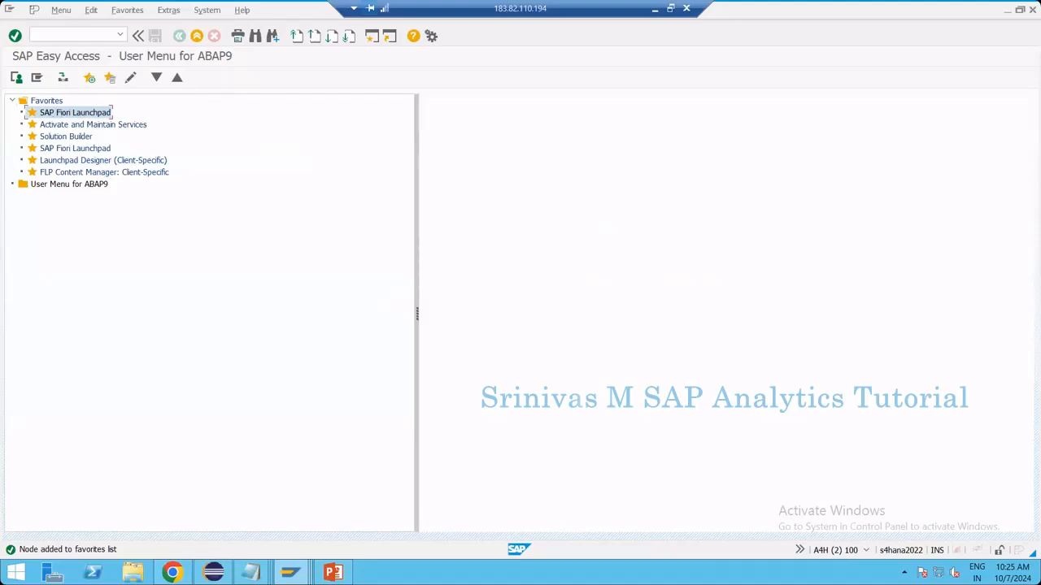
Step: Switch to the SAP Fiori Launchpad logon page in Chrome and maximize the browser window
{"action": "left_click", "coordinate": [172, 573]}
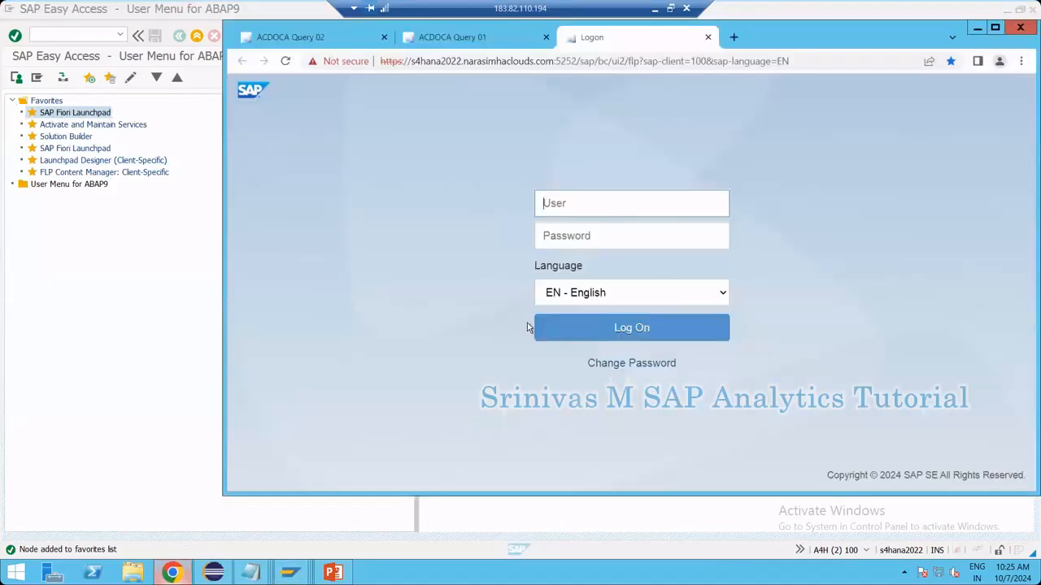
{"action": "double_click", "coordinate": [845, 36]}
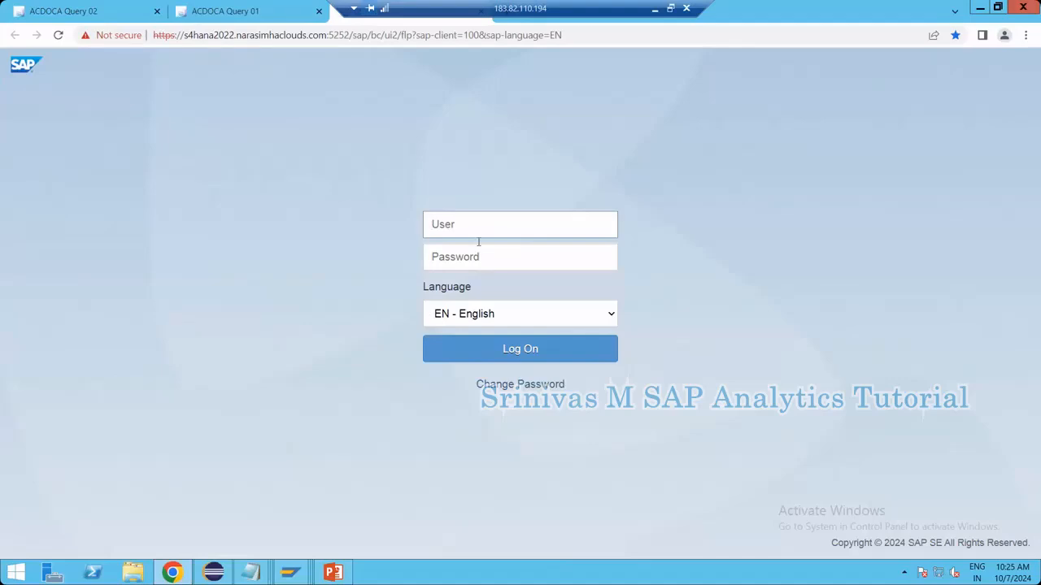
{"action": "left_click", "coordinate": [481, 223]}
Step: Check the system and client details in the SAP Easy Access session, and return to the launchpad logon page
{"action": "mouse_move", "coordinate": [255, 572]}
{"action": "left_click", "coordinate": [290, 574]}
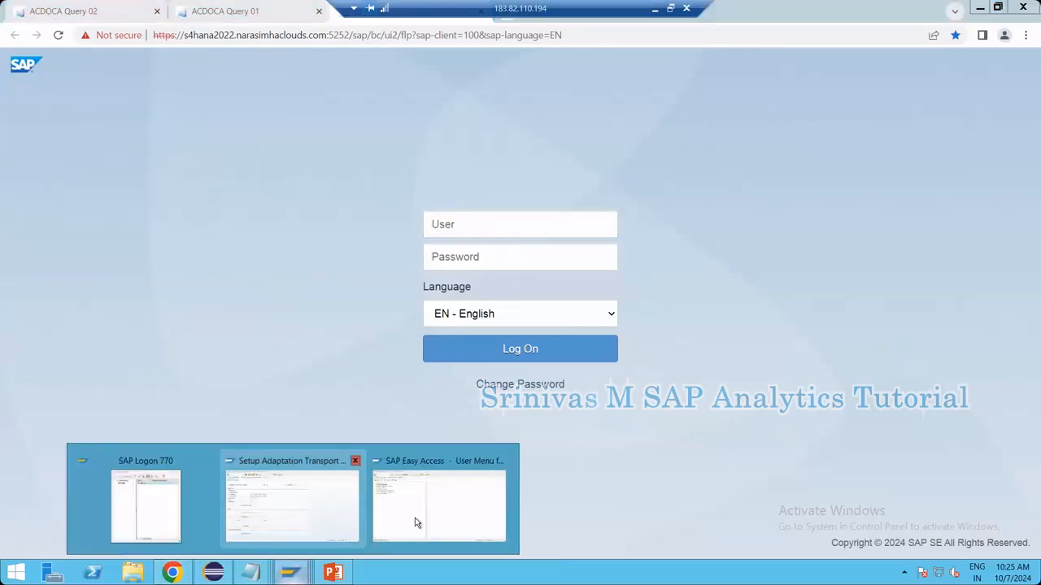
{"action": "left_click", "coordinate": [406, 519]}
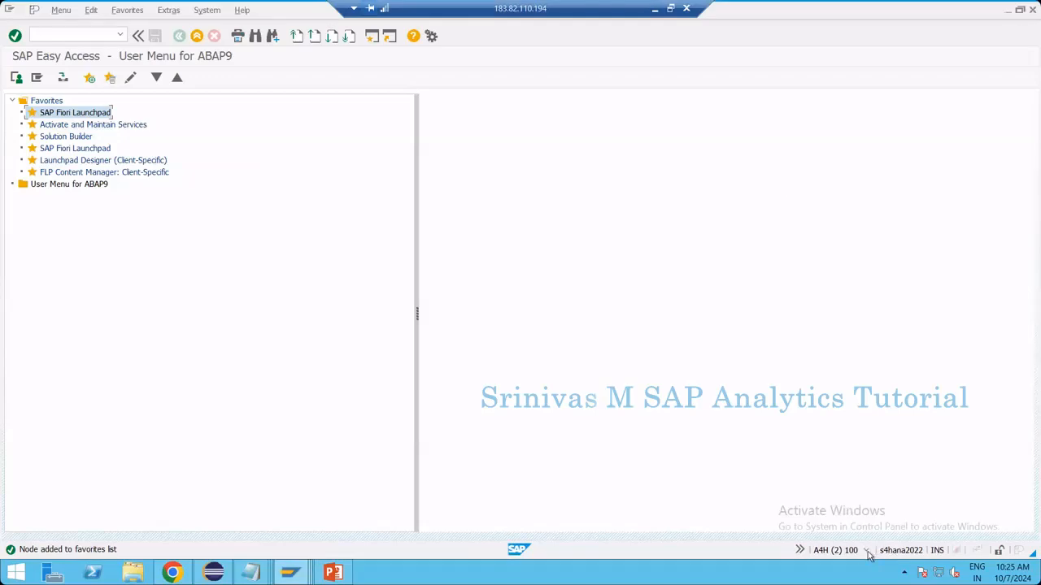
{"action": "left_click", "coordinate": [867, 552]}
{"action": "left_click", "coordinate": [1004, 19]}
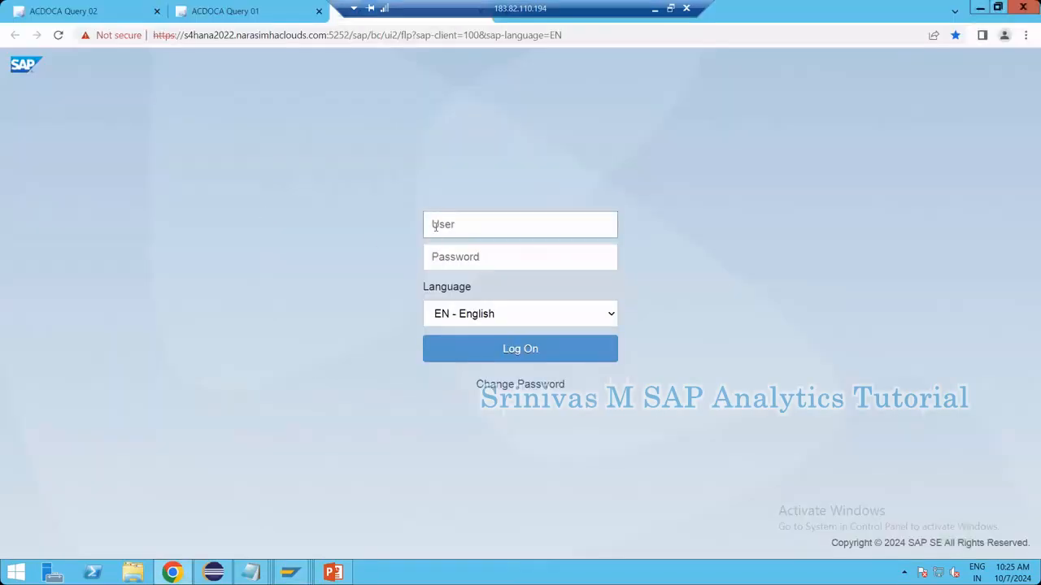
Step: Log on to the SAP Fiori Launchpad with the user name and password, waiting for the home page to load
{"action": "left_click", "coordinate": [431, 225]}
{"action": "type", "text": "abap9"}
{"action": "key", "text": "Tab"}
{"action": "type", "text": "•••••••"}
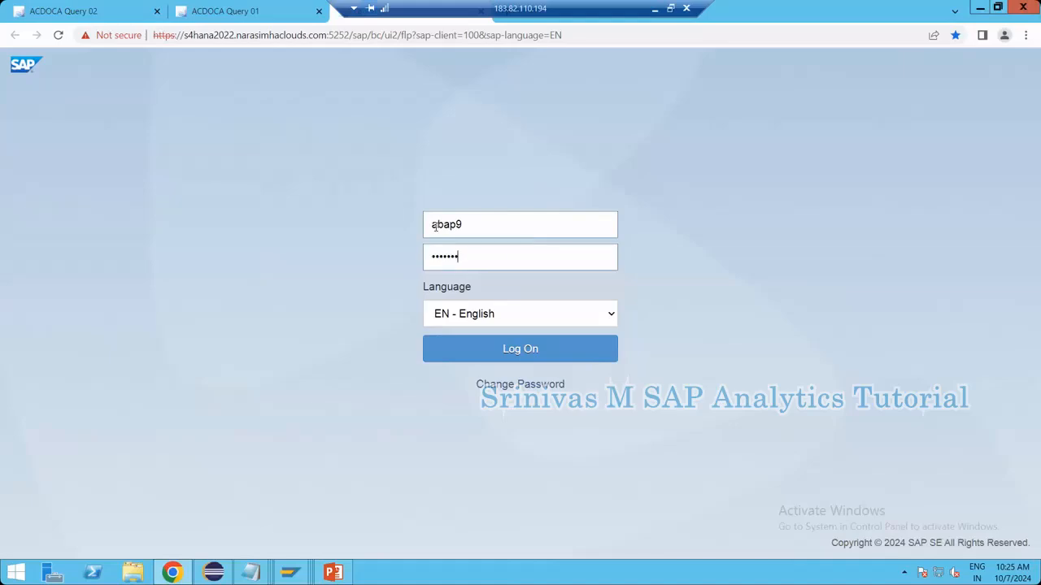
{"action": "type", "text": "•••"}
{"action": "key", "text": "Return"}
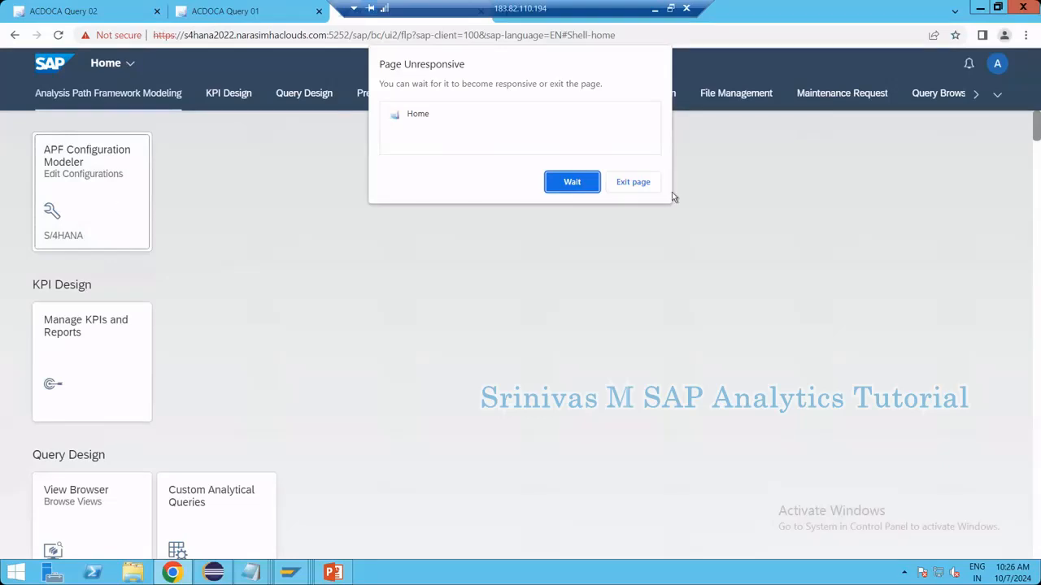
{"action": "left_click", "coordinate": [574, 183]}
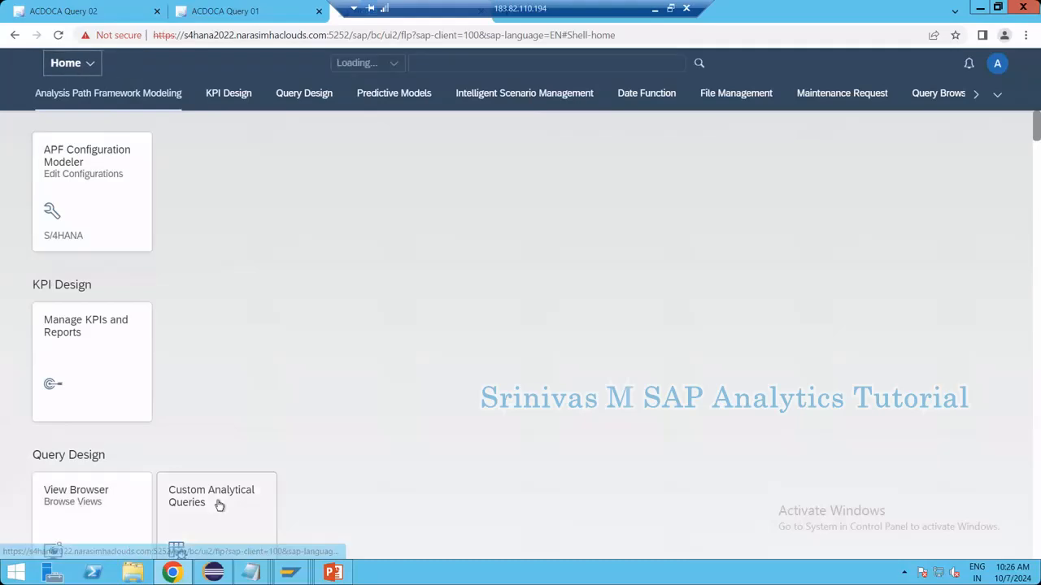
Step: Open the View Browser app from the Query Design group and wait for its list of views
{"action": "scroll", "coordinate": [216, 499], "scroll_direction": "down", "scroll_amount": 2}
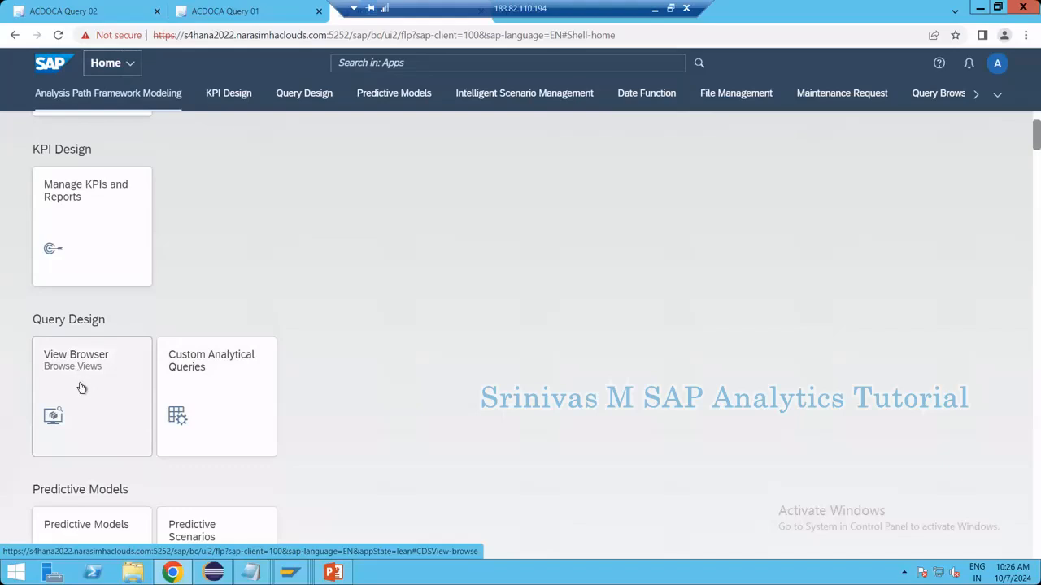
{"action": "left_click", "coordinate": [100, 349]}
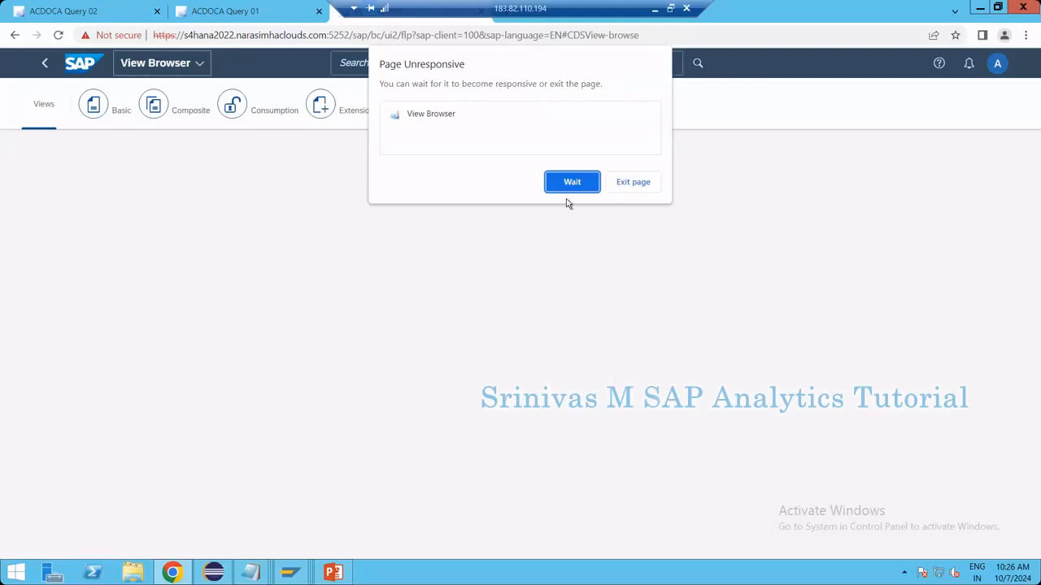
{"action": "left_click", "coordinate": [570, 183]}
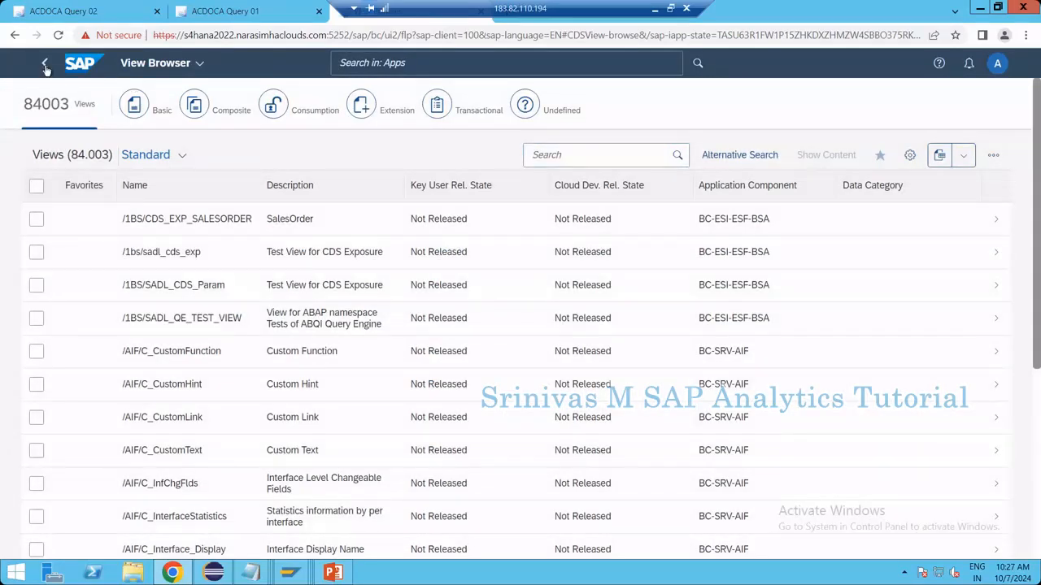
Step: Return to the launchpad home page and open the Custom Analytical Queries app
{"action": "left_click", "coordinate": [46, 65]}
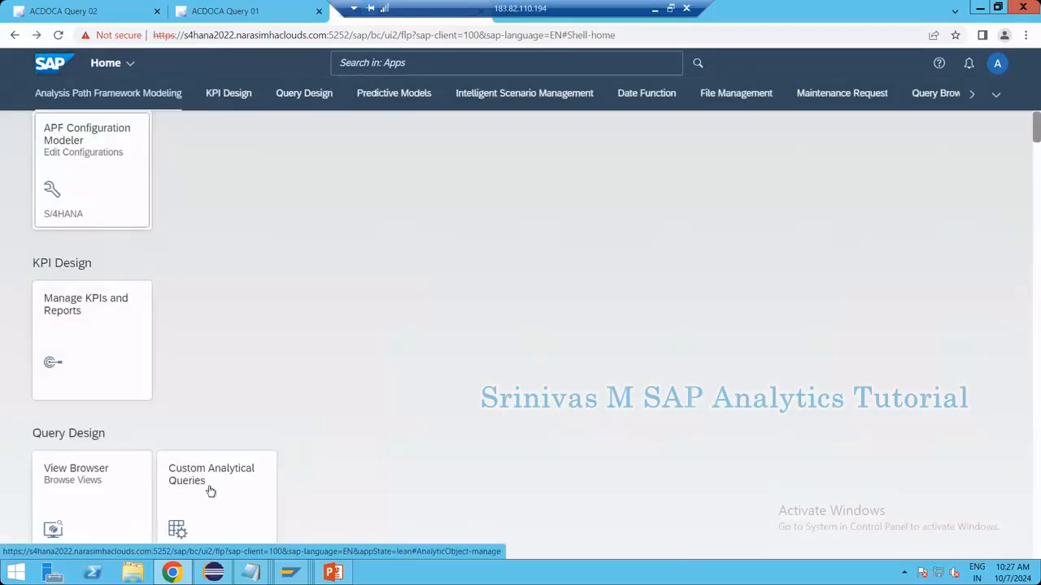
{"action": "left_click", "coordinate": [209, 488]}
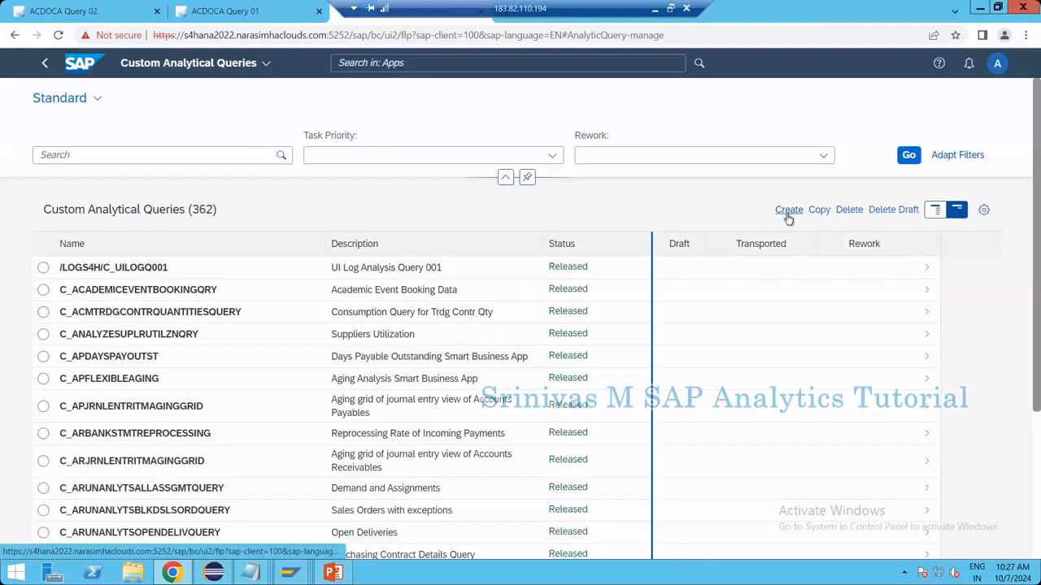
{"action": "left_click", "coordinate": [218, 153]}
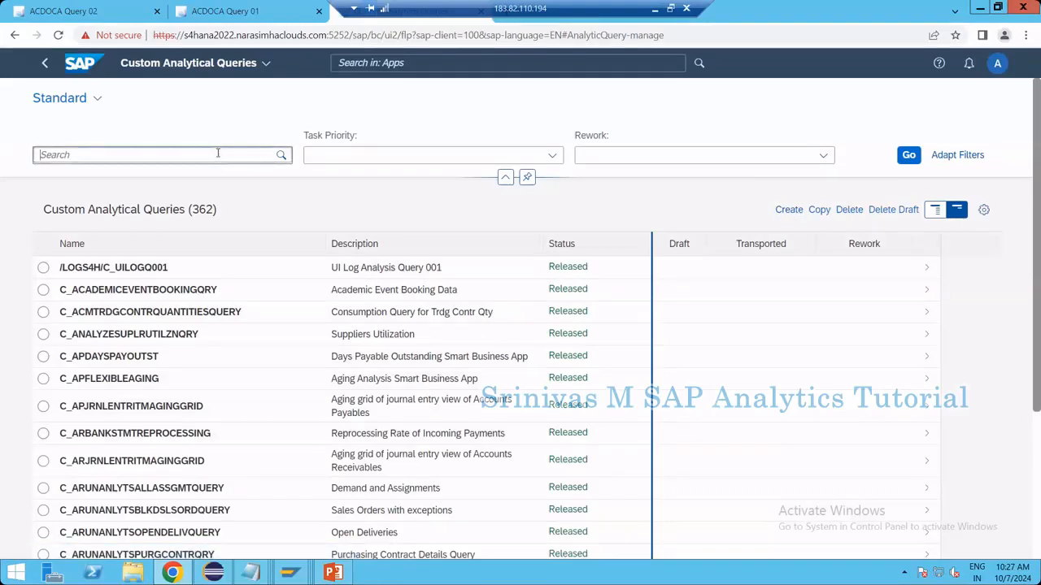
{"action": "type", "text": "zz"}
{"action": "key", "text": "BackSpace"}
{"action": "key", "text": "BackSpace"}
Step: Start creating a new custom analytical query and examine the fixed prefix of its query name
{"action": "left_click", "coordinate": [787, 212]}
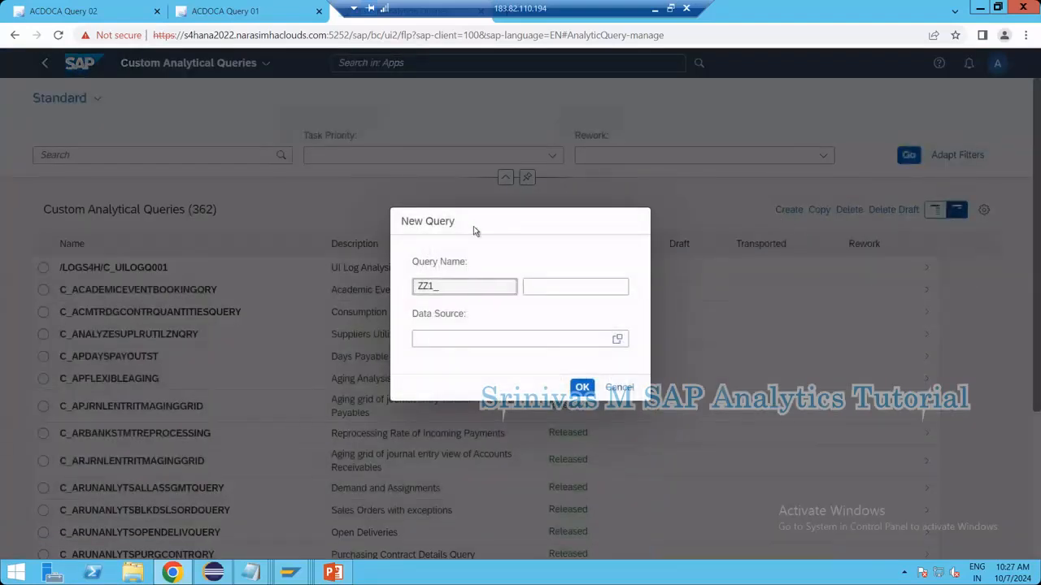
{"action": "double_click", "coordinate": [411, 285]}
{"action": "left_click", "coordinate": [455, 288]}
{"action": "double_click", "coordinate": [409, 289]}
{"action": "left_click", "coordinate": [446, 292]}
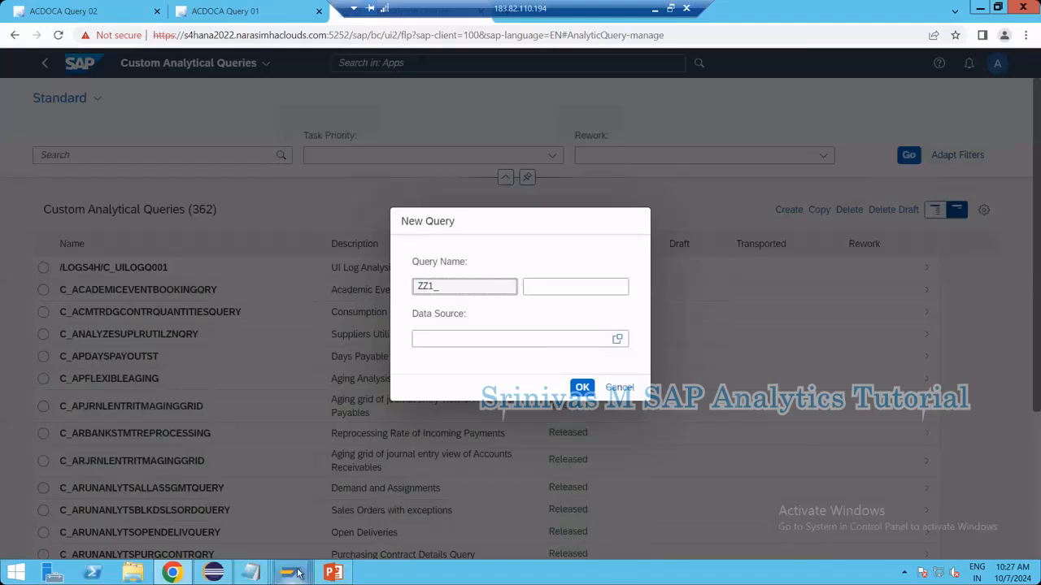
Step: Compare the query name prefix with the Adaptation Transport Organizer setup in SAP GUI, and return to the new query
{"action": "mouse_move", "coordinate": [290, 572]}
{"action": "left_click", "coordinate": [342, 522]}
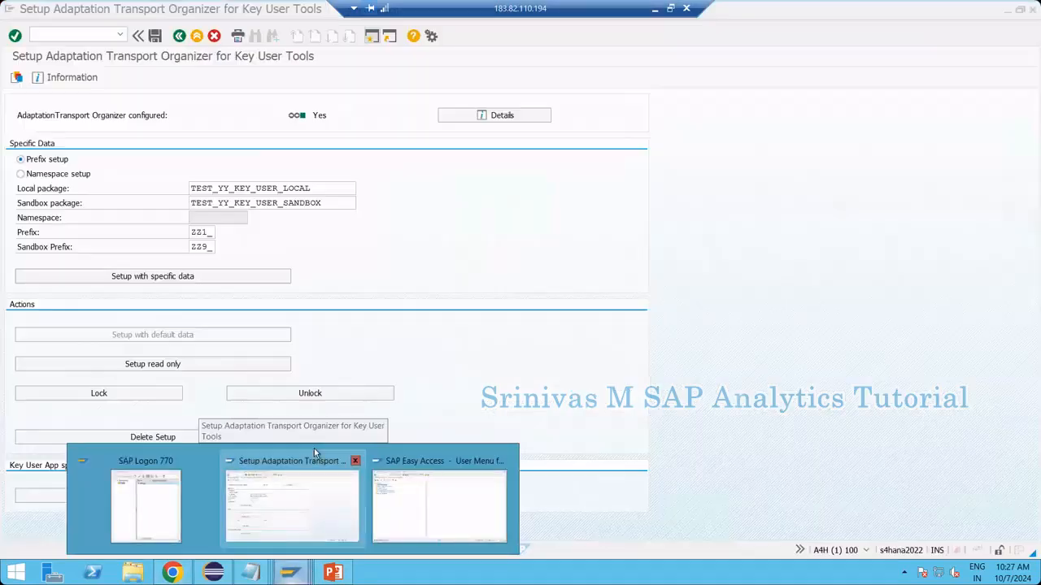
{"action": "left_click", "coordinate": [1007, 9]}
{"action": "left_click", "coordinate": [538, 284]}
{"action": "type", "text": "sfdsf"}
{"action": "key", "text": "BackSpace"}
{"action": "key", "text": "BackSpace"}
{"action": "key", "text": "BackSpace"}
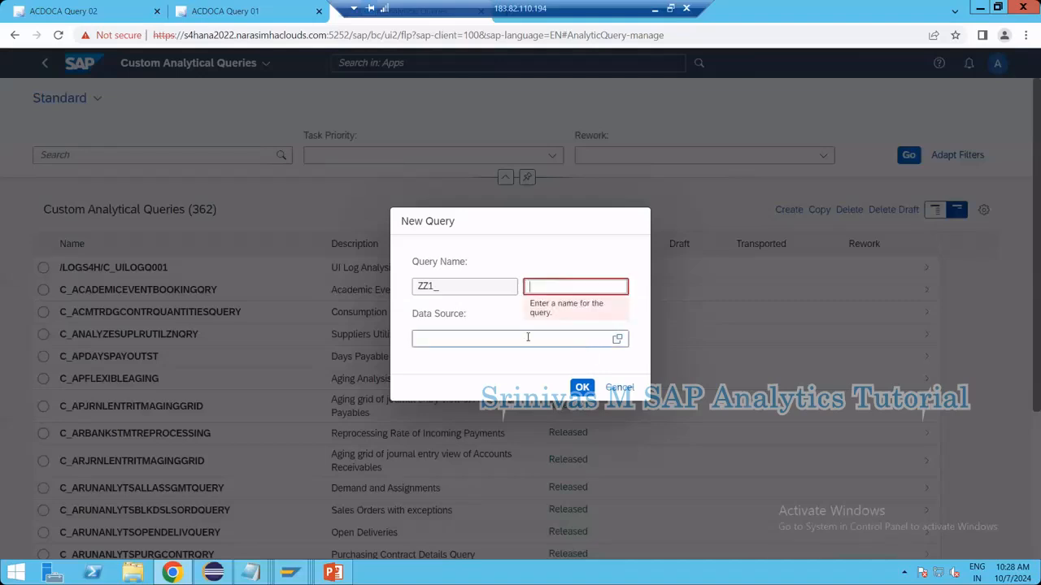
Step: Browse the available data sources and choose /LOGS4H/I_UILOGANALYSISCUBE for the new query
{"action": "left_click", "coordinate": [493, 338]}
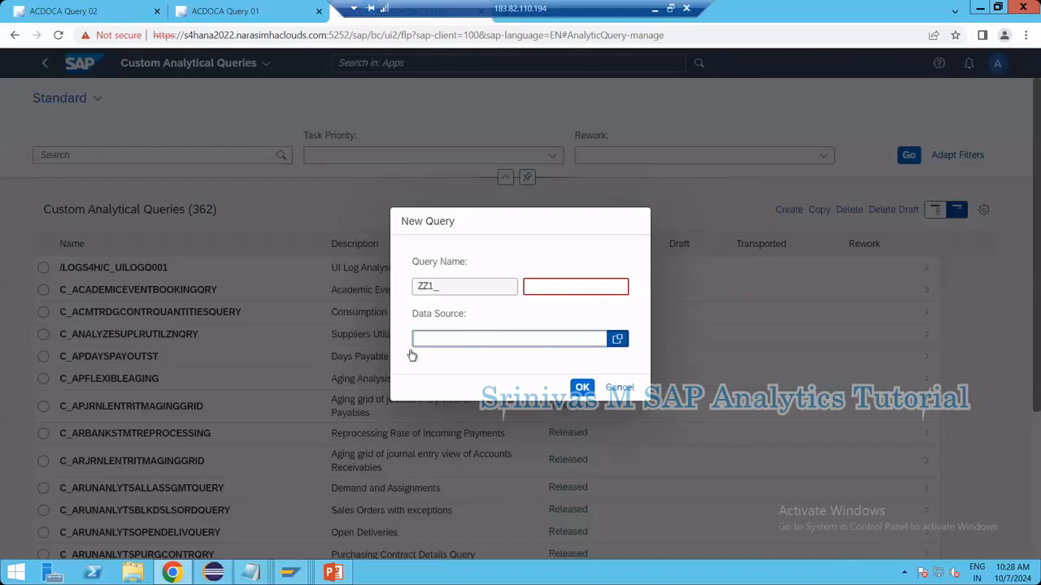
{"action": "left_click", "coordinate": [457, 331]}
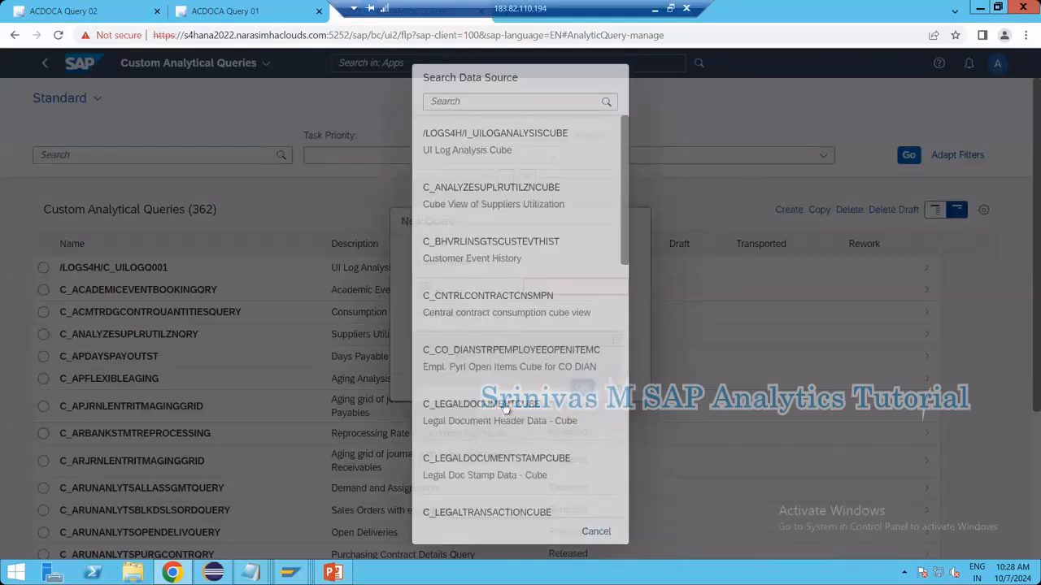
{"action": "left_click", "coordinate": [597, 534]}
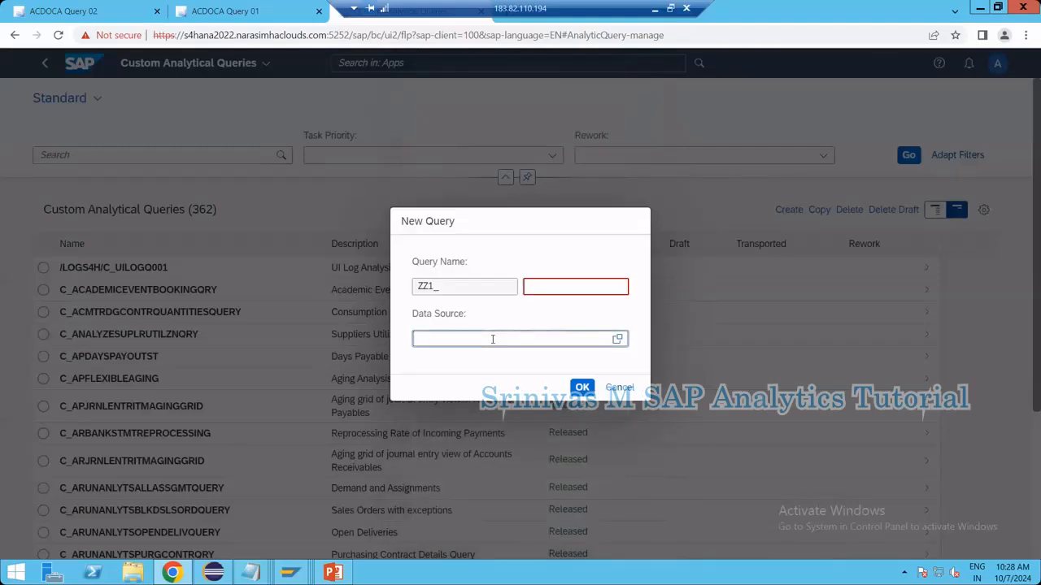
{"action": "left_click", "coordinate": [599, 346]}
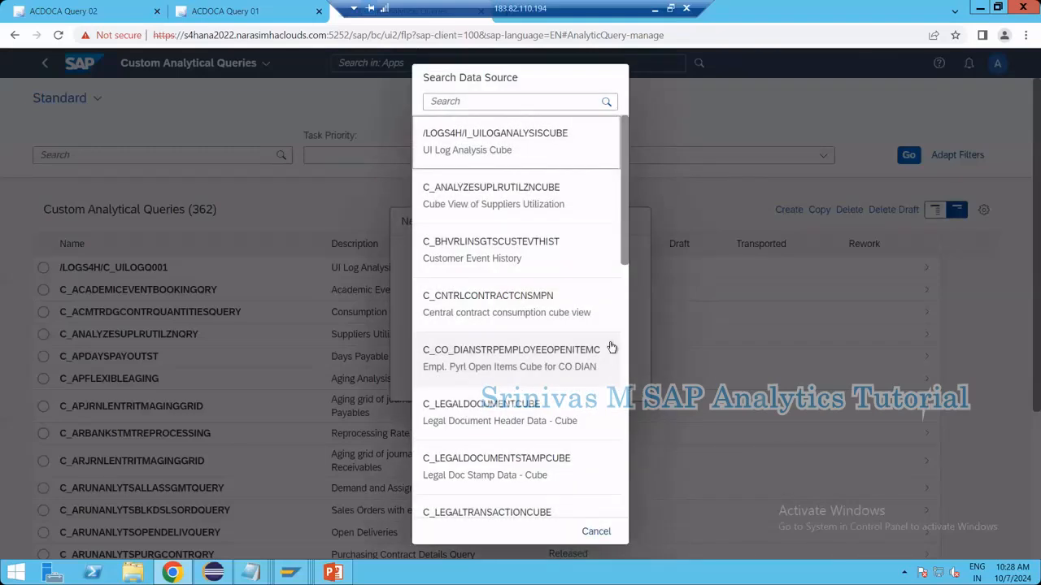
{"action": "left_click", "coordinate": [504, 132]}
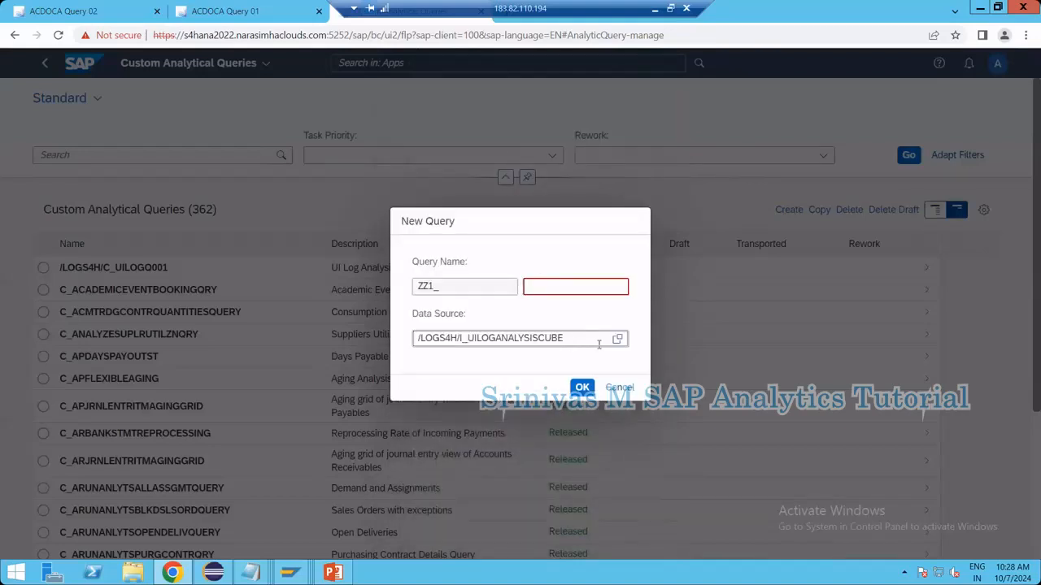
Step: Search the data sources for zi_smed, and cancel the new query without choosing one
{"action": "left_click", "coordinate": [620, 339]}
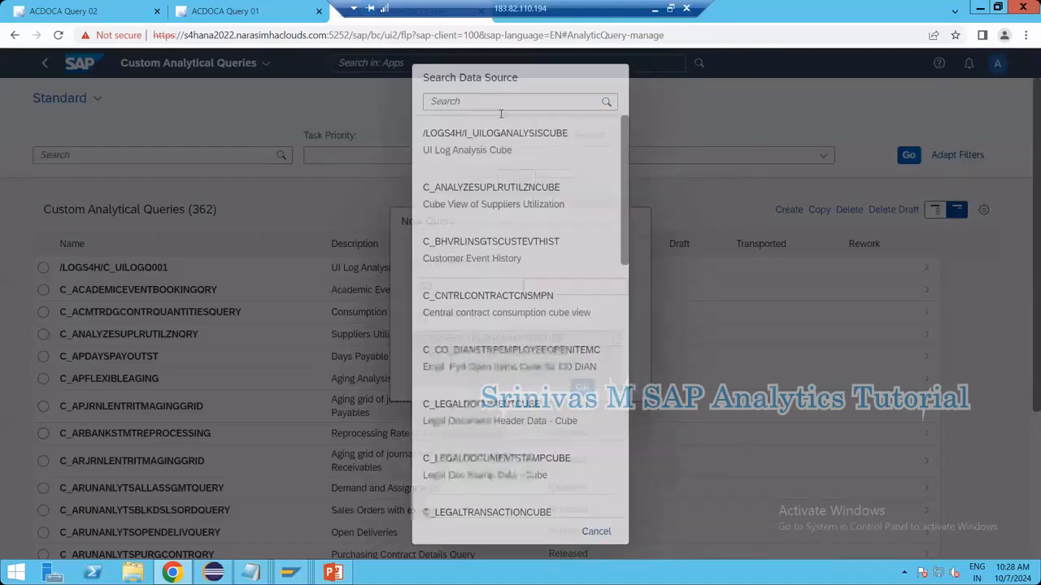
{"action": "type", "text": "zi_smed"}
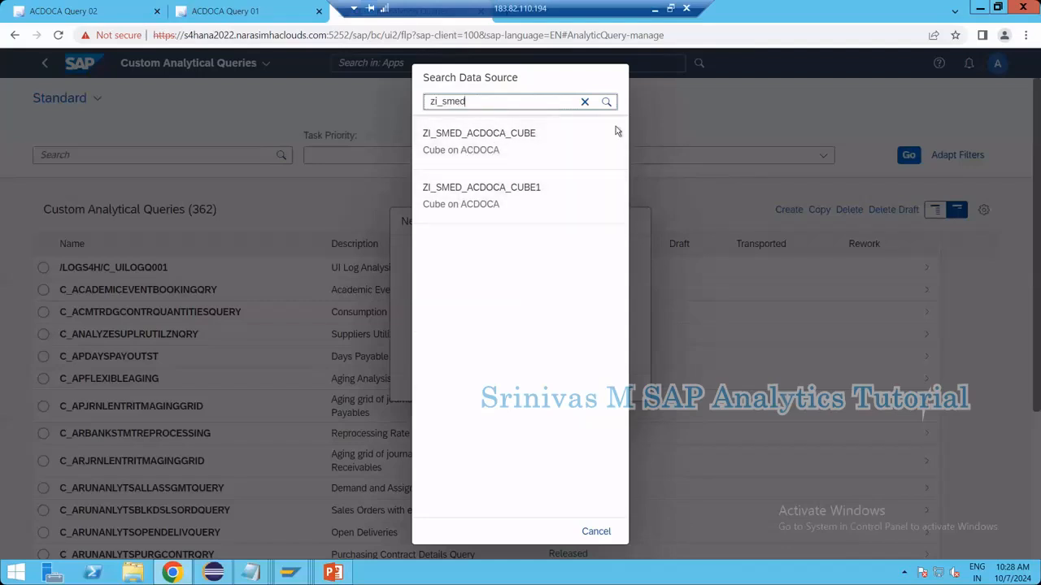
{"action": "left_click", "coordinate": [593, 534]}
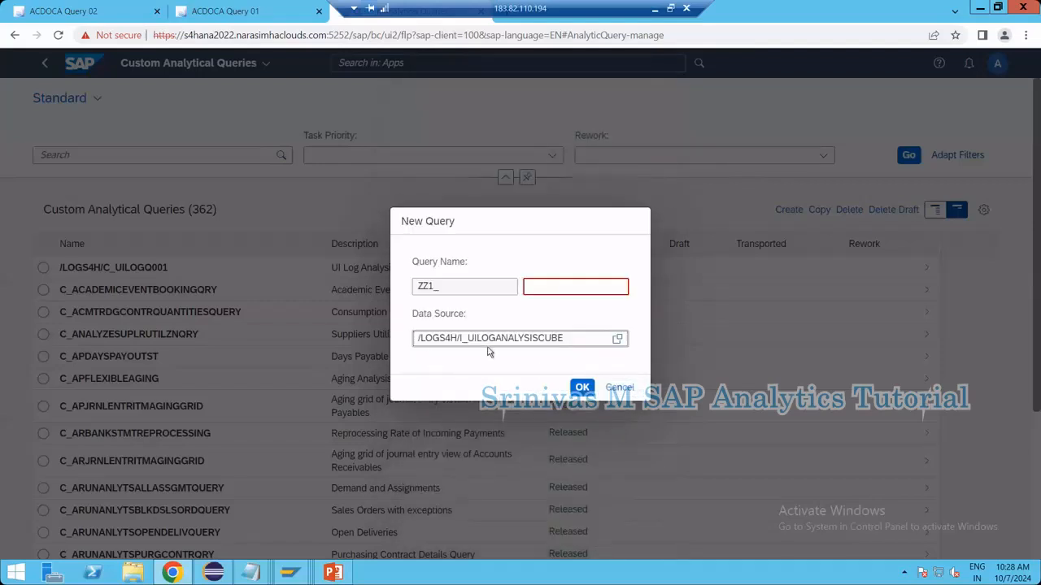
{"action": "left_click", "coordinate": [619, 388]}
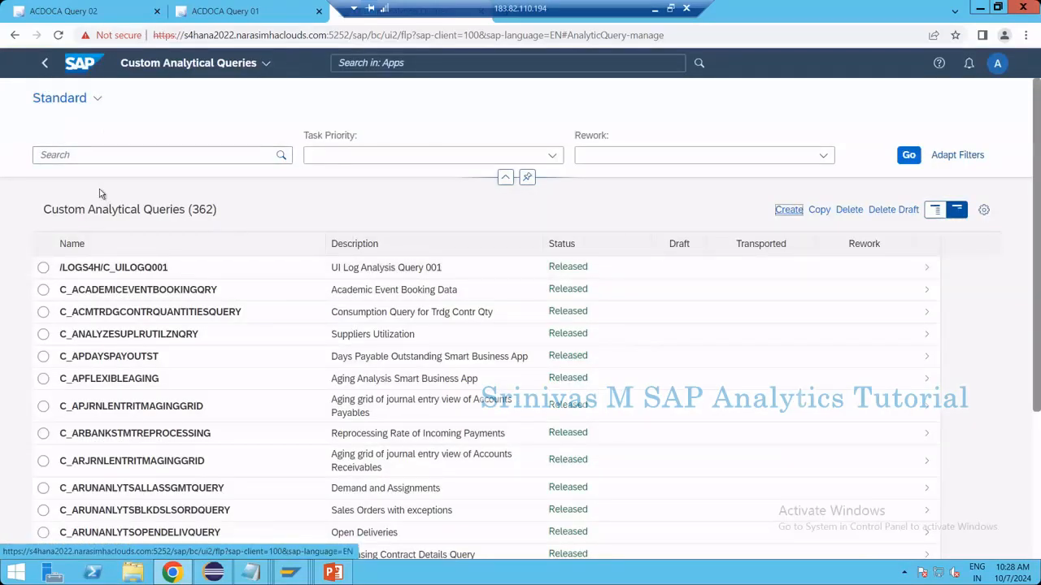
Step: Search the existing custom analytical queries for zz1_qacdoca
{"action": "left_click", "coordinate": [108, 152]}
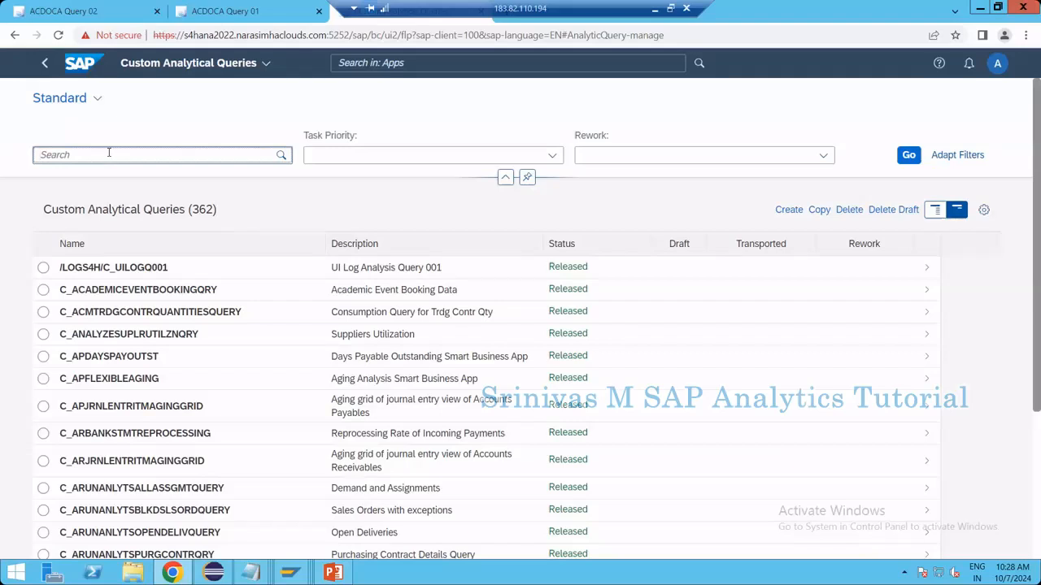
{"action": "type", "text": "zz1_q"}
{"action": "key", "text": "Return"}
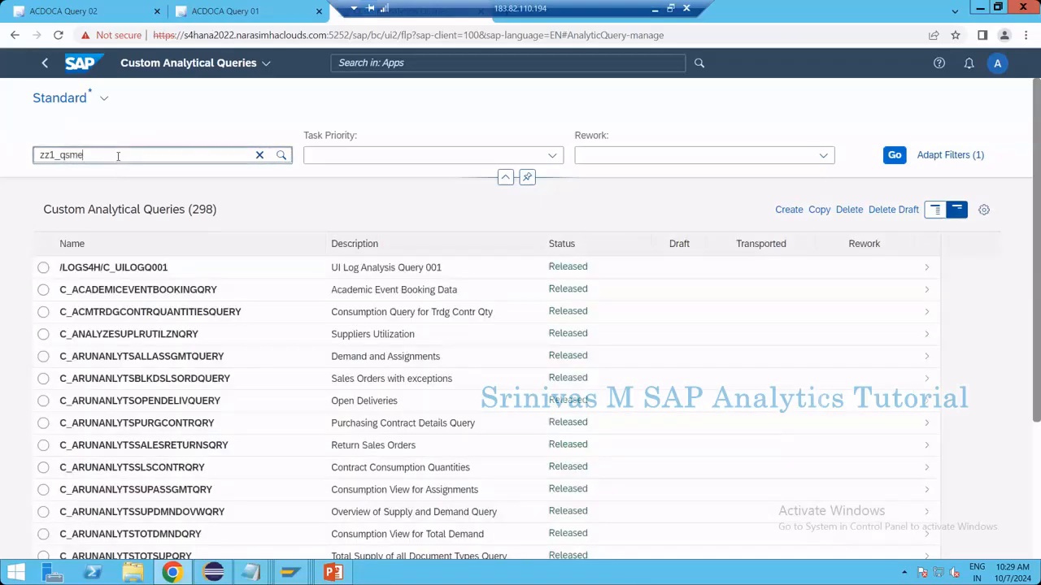
{"action": "type", "text": "smed"}
{"action": "key", "text": "Return"}
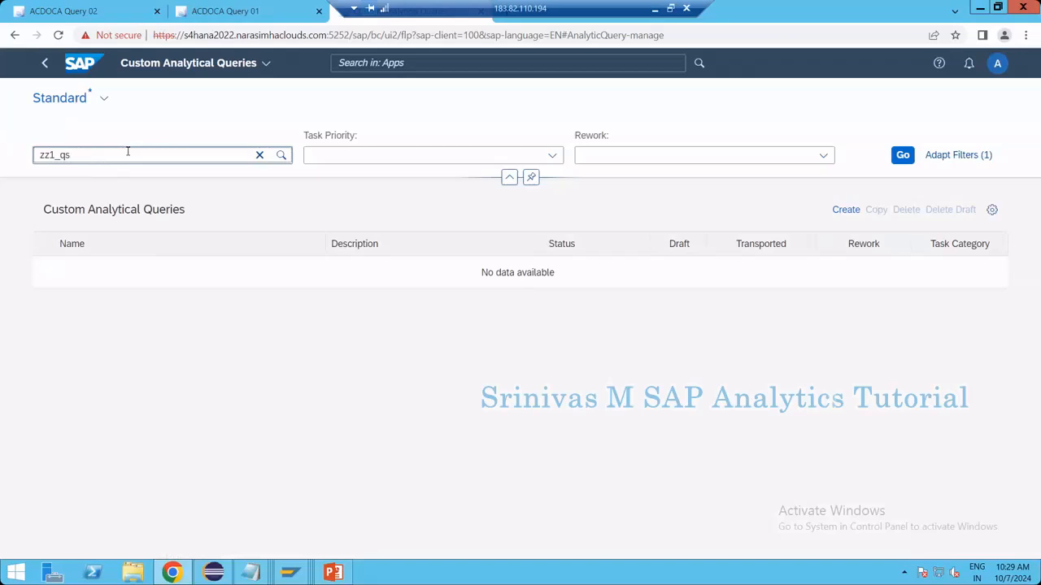
{"action": "key", "text": "Return"}
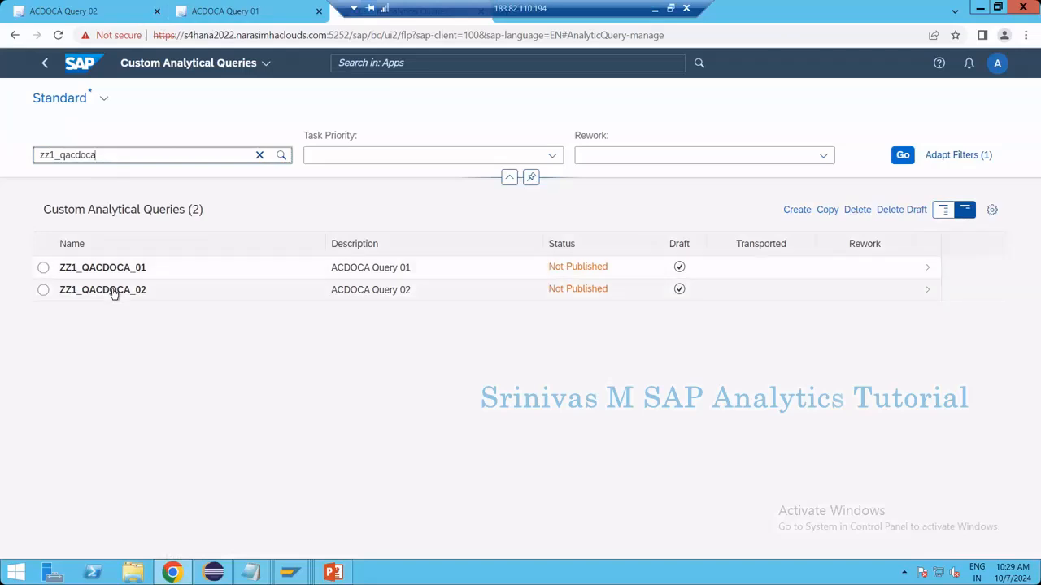
Step: Open the query ZZ1_QACDOCA_01 and examine its general properties, field selection and display settings
{"action": "left_click", "coordinate": [114, 267]}
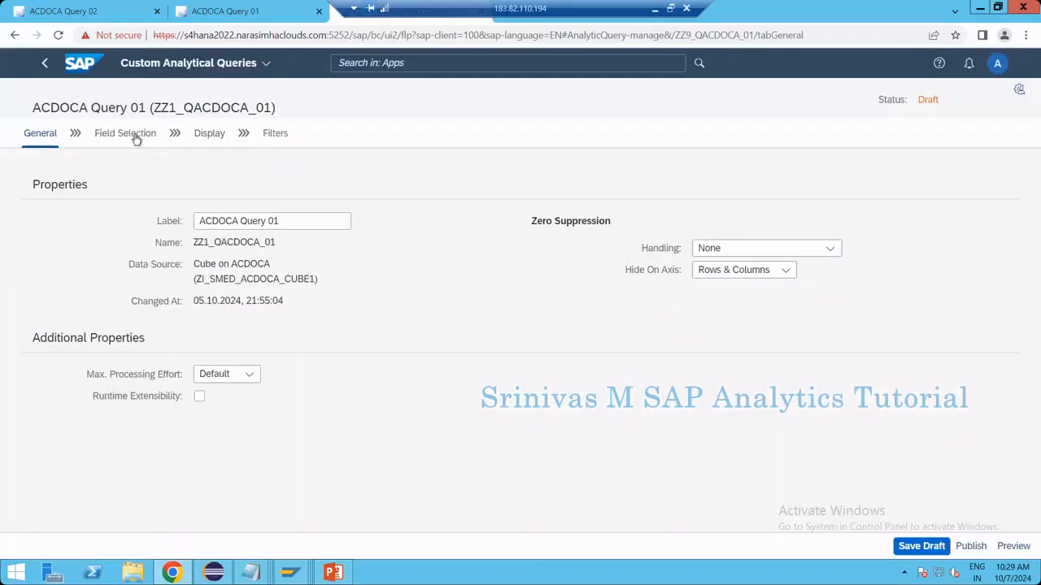
{"action": "left_click", "coordinate": [134, 136]}
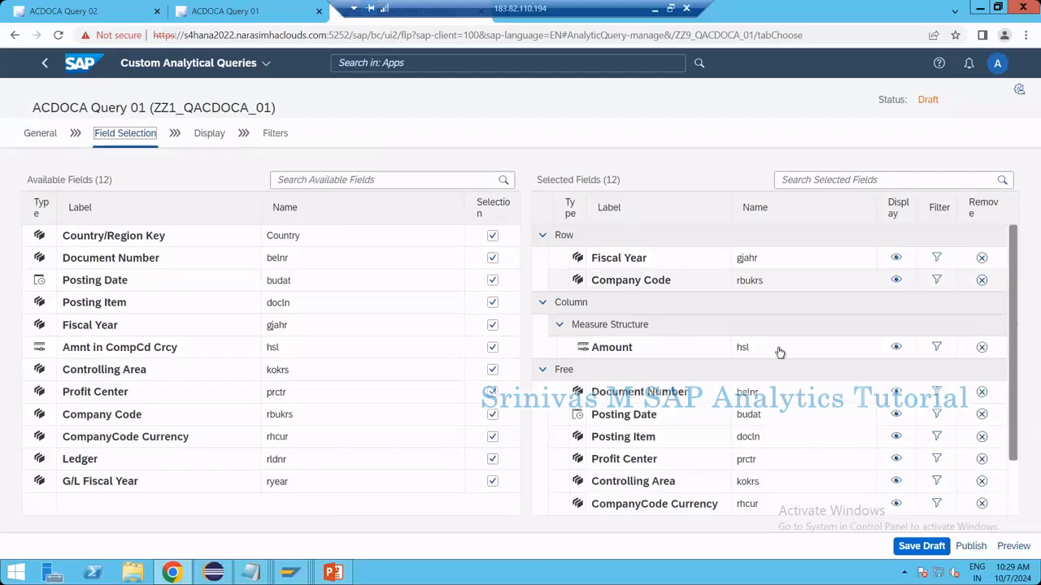
{"action": "left_click", "coordinate": [213, 135]}
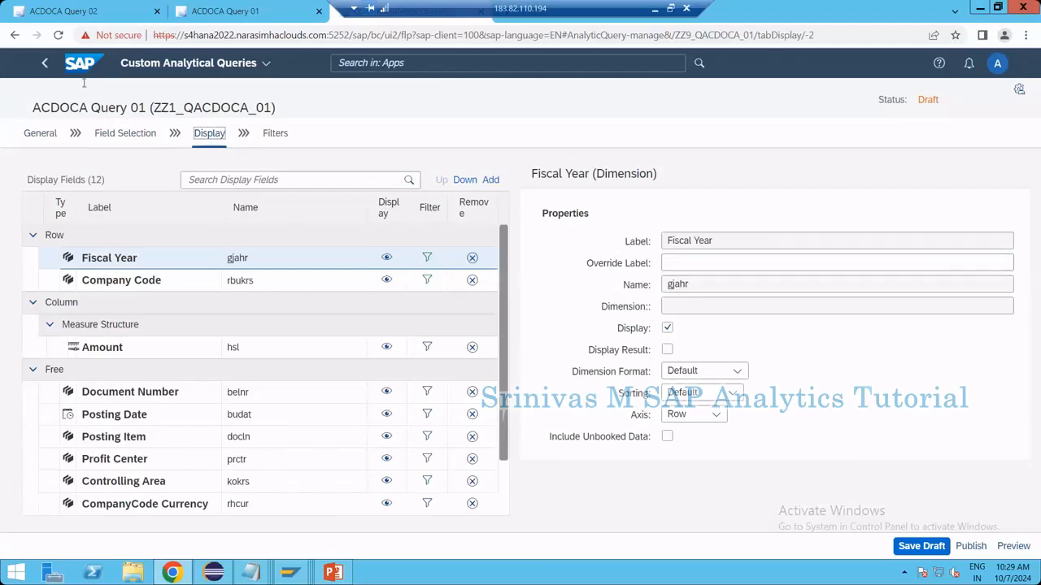
Step: Search the launchpad apps for ext
{"action": "left_click", "coordinate": [370, 62]}
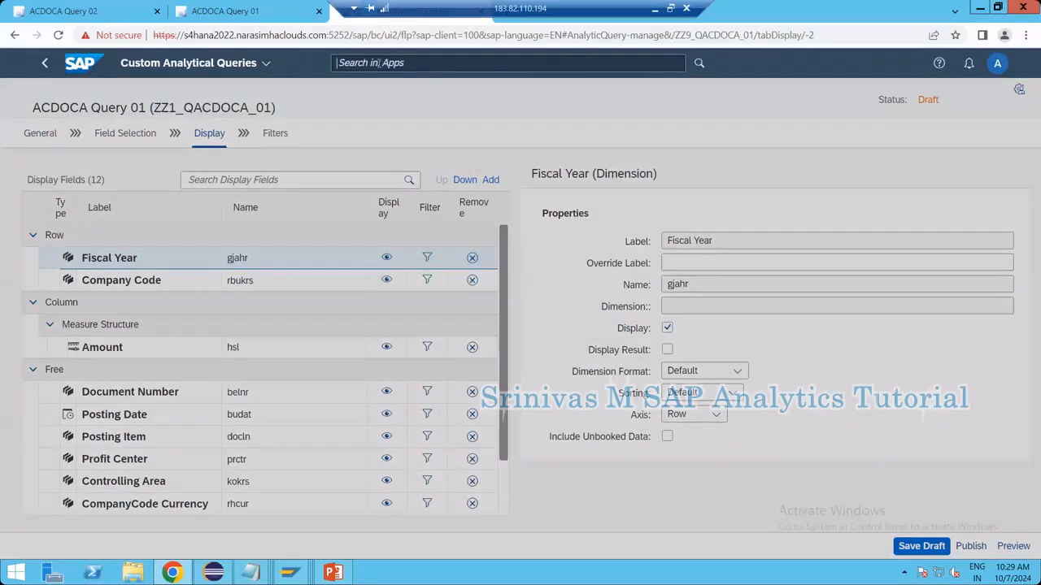
{"action": "type", "text": "exte"}
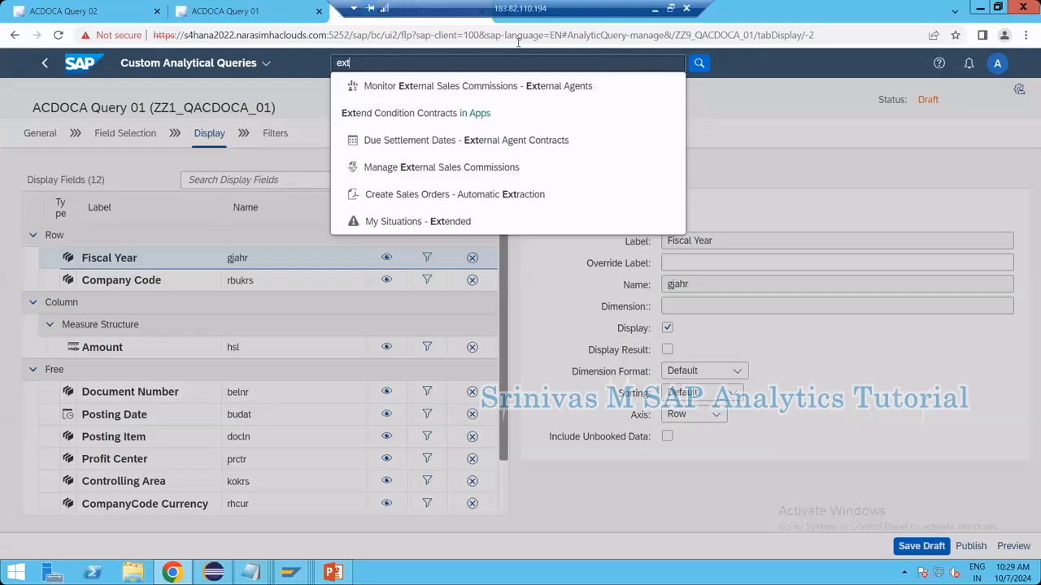
Step: Switch to the SAP Help Portal in the local browser and examine the list of app implementation and configuration topics
{"action": "key", "text": "alt+Tab"}
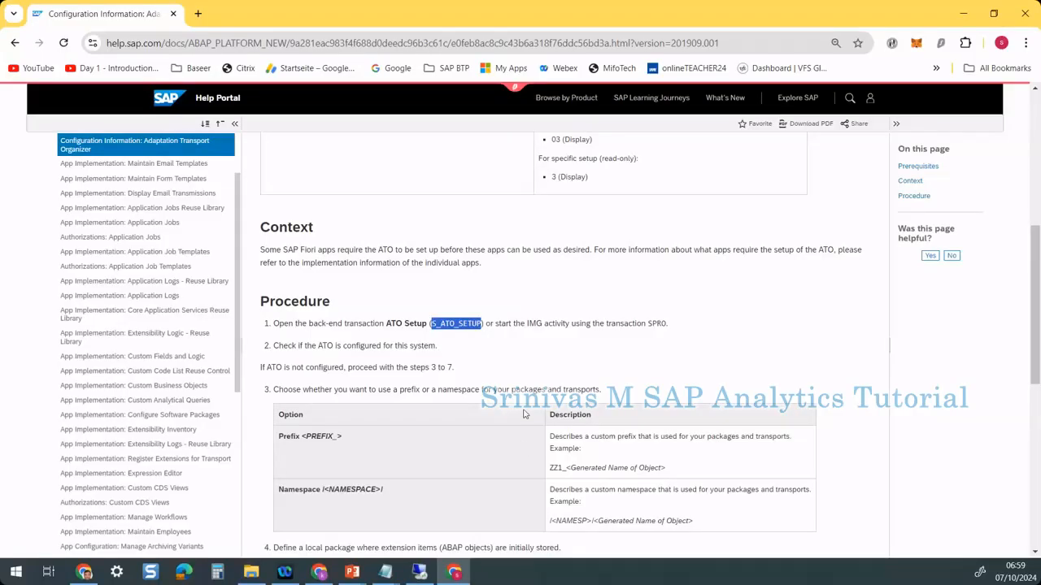
{"action": "left_click", "coordinate": [527, 350]}
{"action": "scroll", "coordinate": [447, 336], "scroll_direction": "up", "scroll_amount": 4}
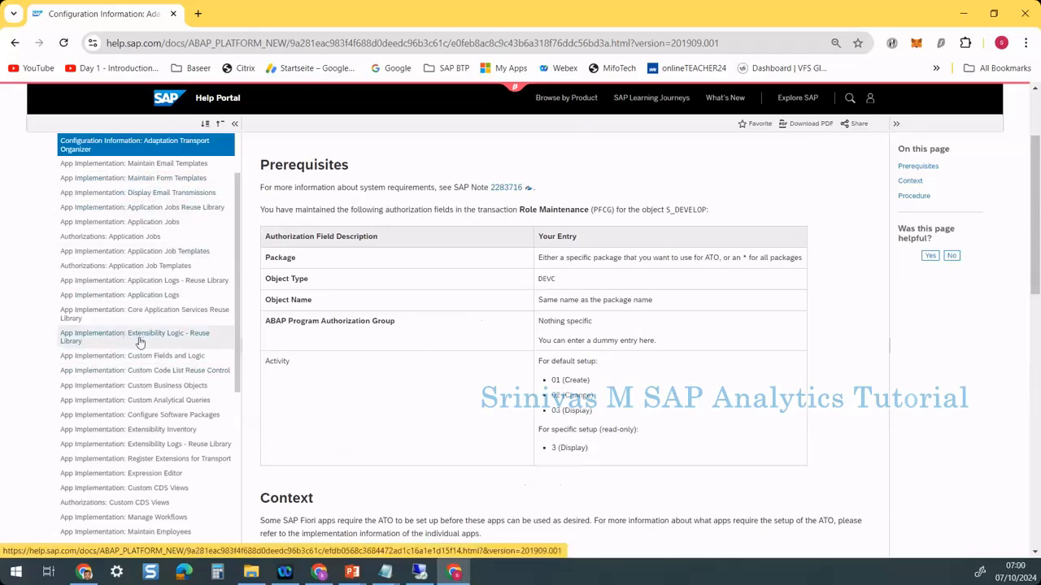
{"action": "scroll", "coordinate": [170, 378], "scroll_direction": "down", "scroll_amount": 1}
{"action": "scroll", "coordinate": [171, 394], "scroll_direction": "down", "scroll_amount": 2}
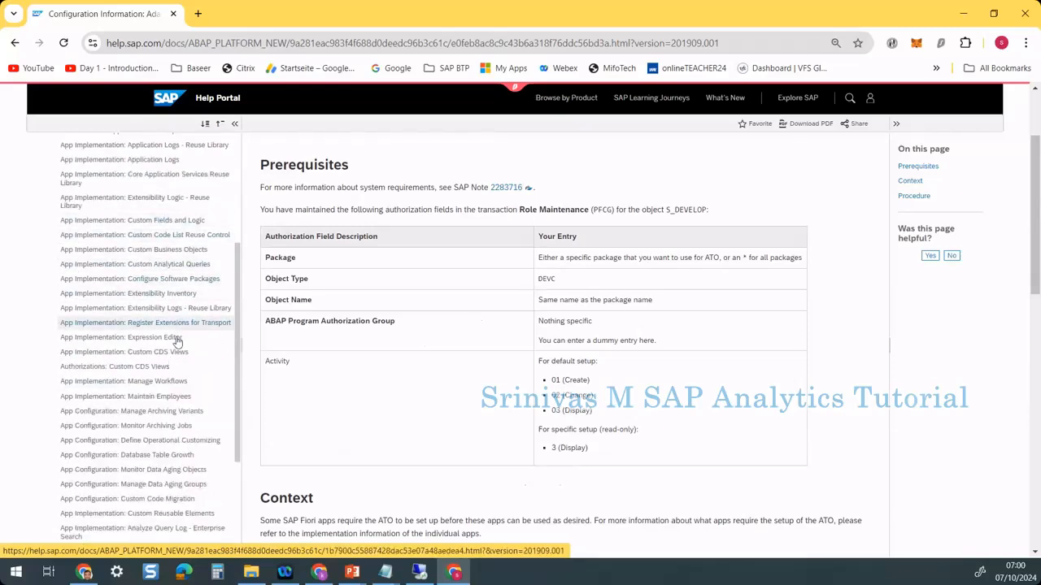
{"action": "scroll", "coordinate": [175, 457], "scroll_direction": "down", "scroll_amount": 2}
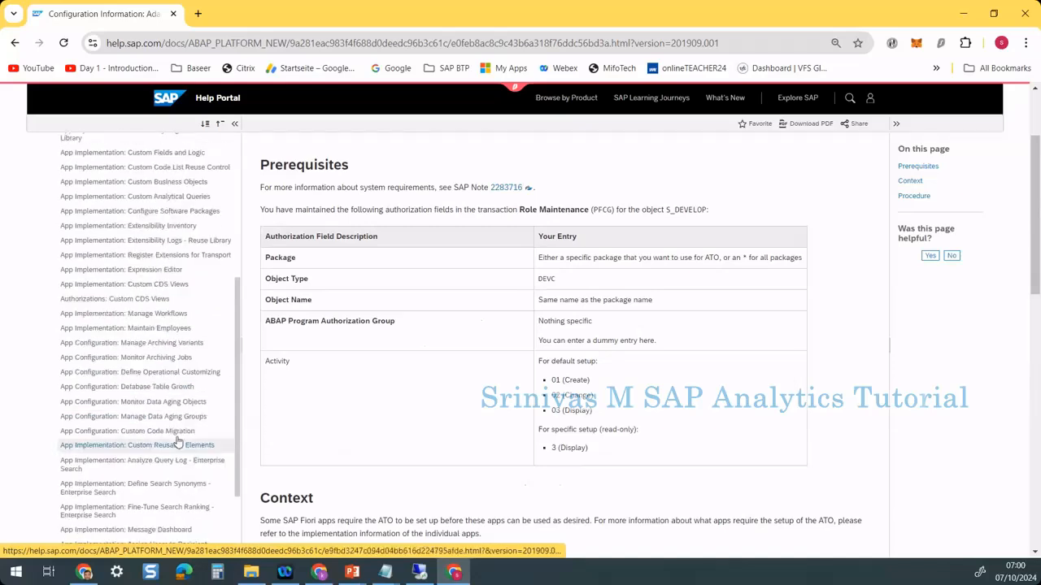
{"action": "scroll", "coordinate": [178, 427], "scroll_direction": "down", "scroll_amount": 2}
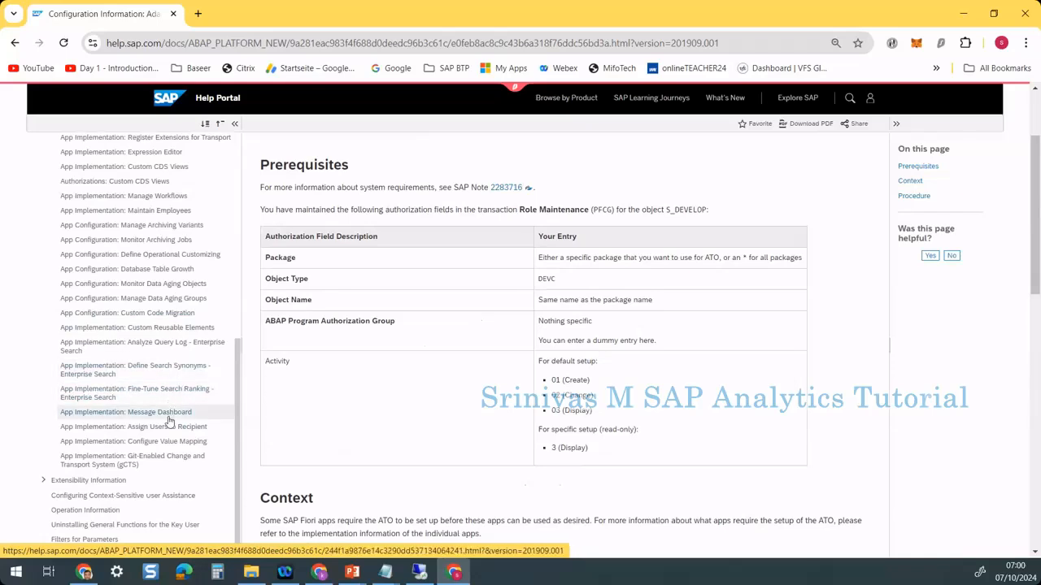
{"action": "scroll", "coordinate": [168, 411], "scroll_direction": "up", "scroll_amount": 2}
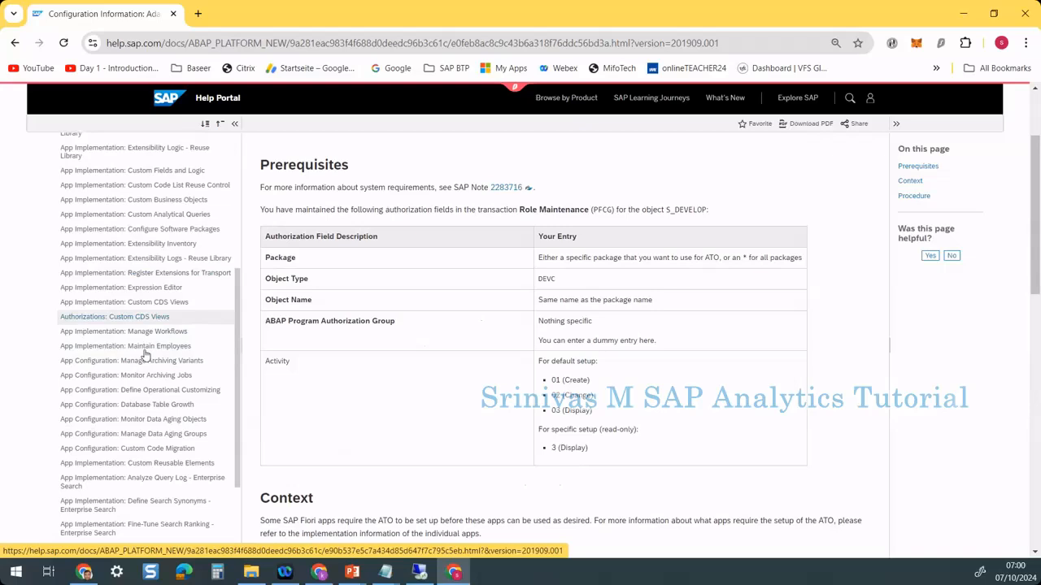
{"action": "scroll", "coordinate": [144, 355], "scroll_direction": "up", "scroll_amount": 3}
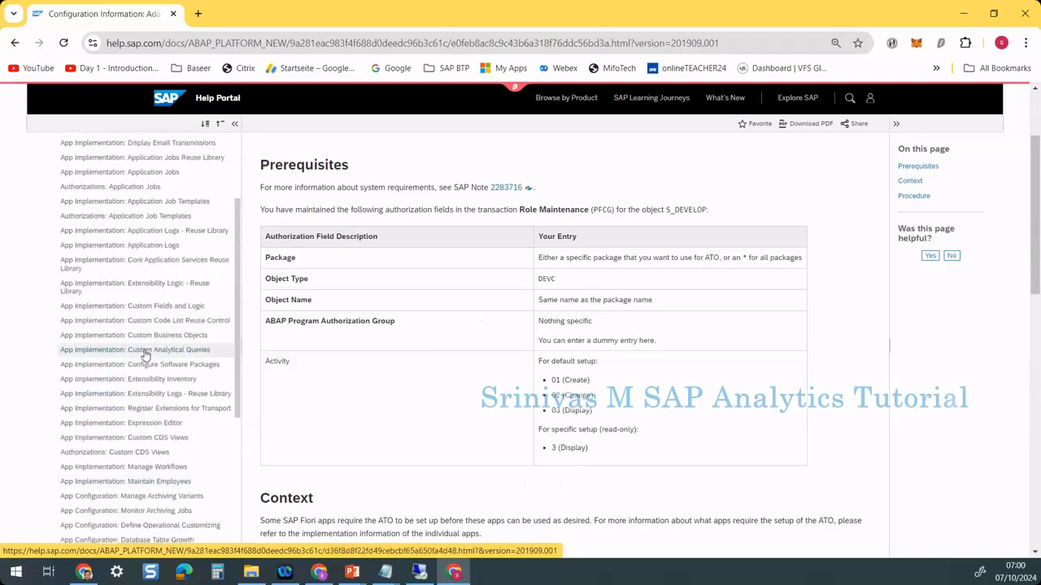
{"action": "scroll", "coordinate": [172, 305], "scroll_direction": "up", "scroll_amount": 2}
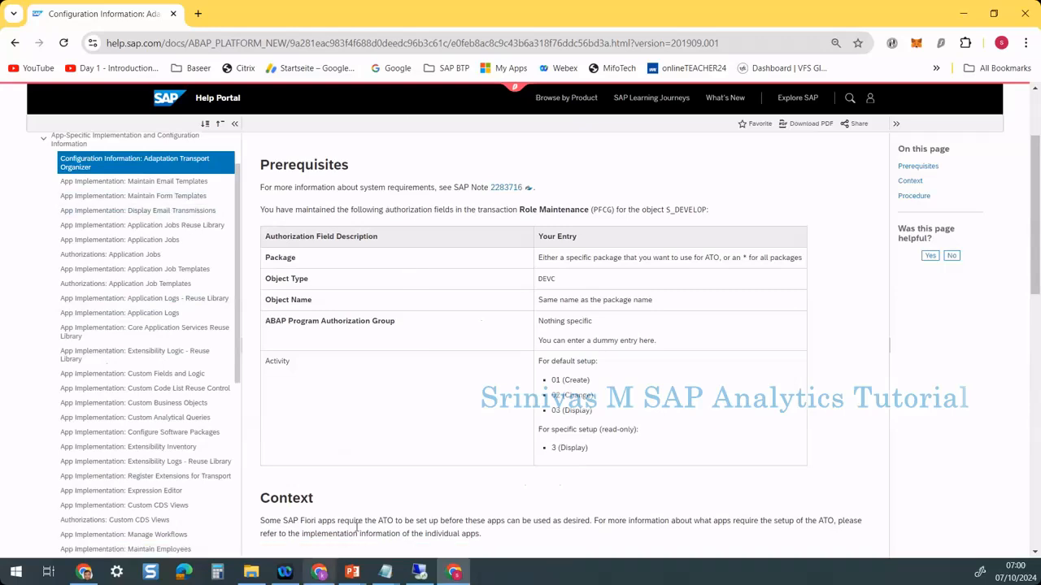
Step: Open the parent help topic App-Specific Implementation and Configuration Information
{"action": "mouse_move", "coordinate": [426, 575]}
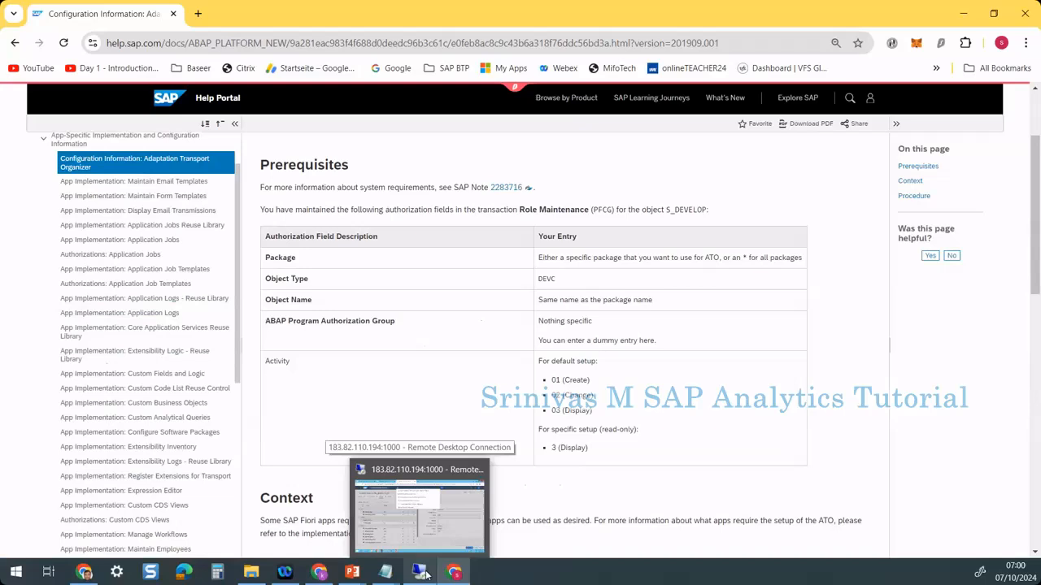
{"action": "scroll", "coordinate": [136, 230], "scroll_direction": "up", "scroll_amount": 1}
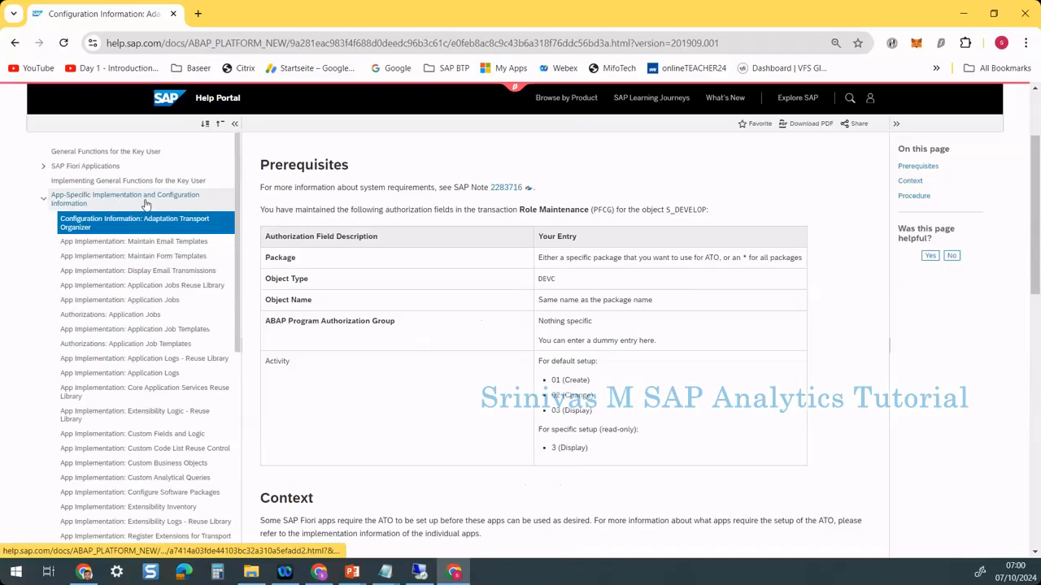
{"action": "left_click", "coordinate": [150, 202]}
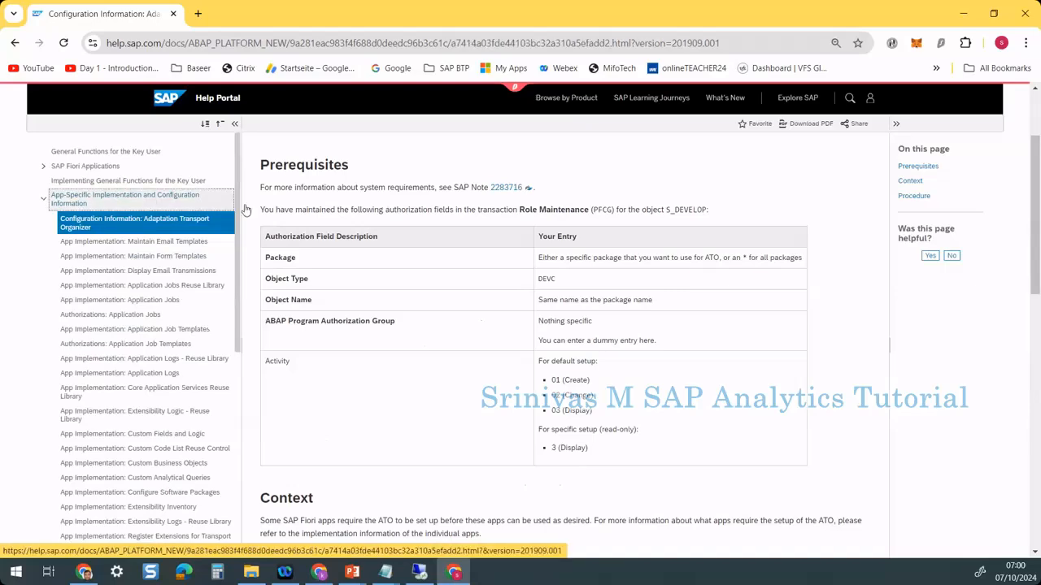